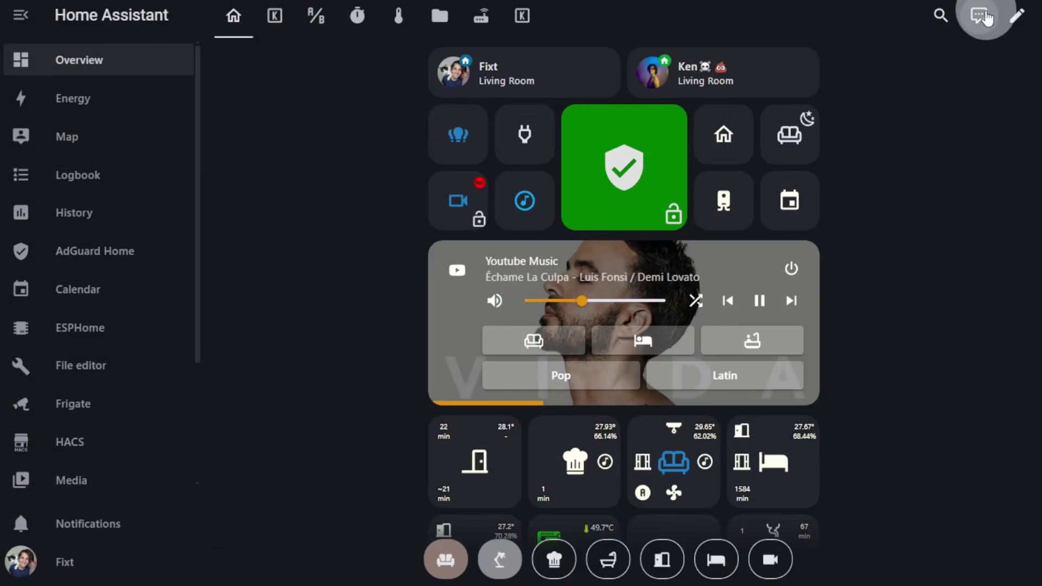
# Step: Open Assist from the dashboard's top-right icon and start the microphone listening
pyautogui.click(979, 14)
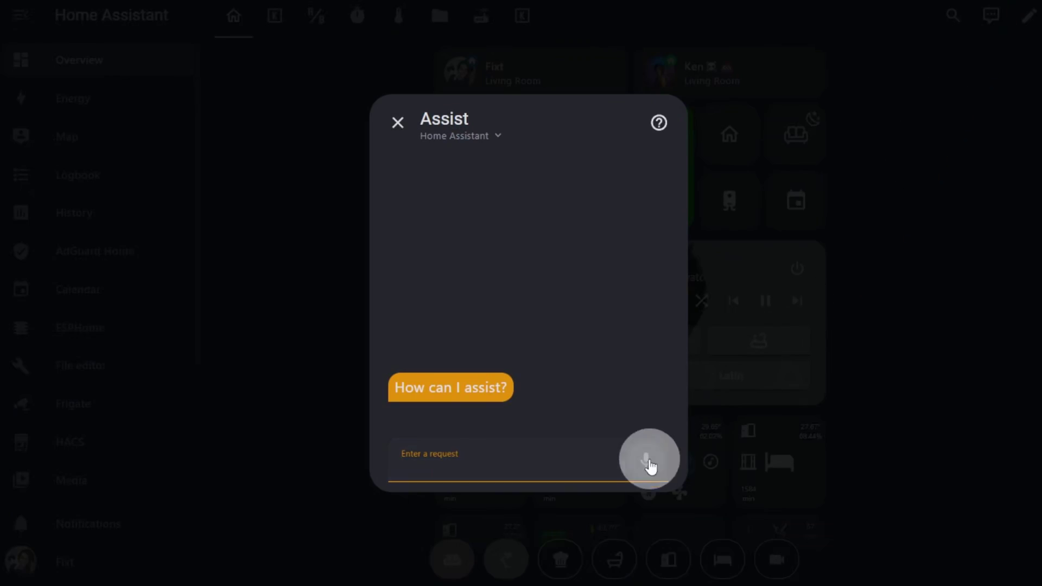
pyautogui.click(648, 461)
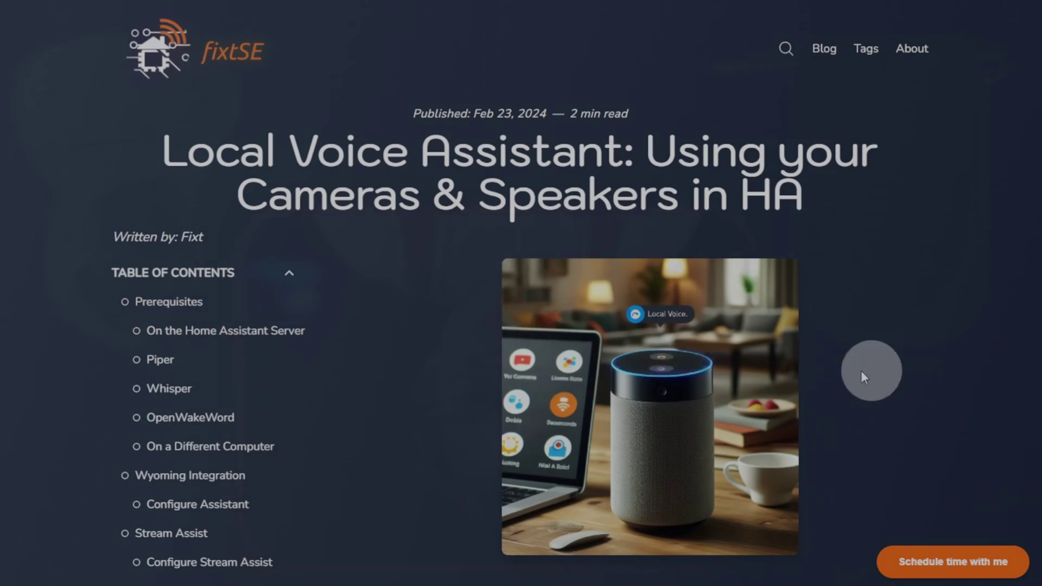
# Step: Jump to 'On the Home Assistant Server' and read through the Piper, Whisper and OpenWakeWord prerequisites
pyautogui.click(166, 304)
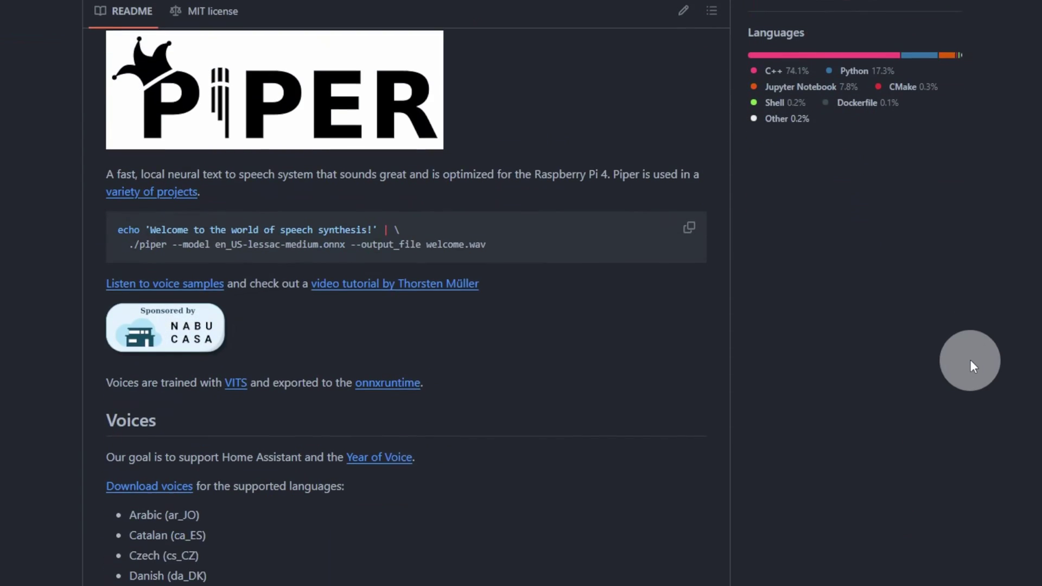
pyautogui.scroll(-5, 624, 412)
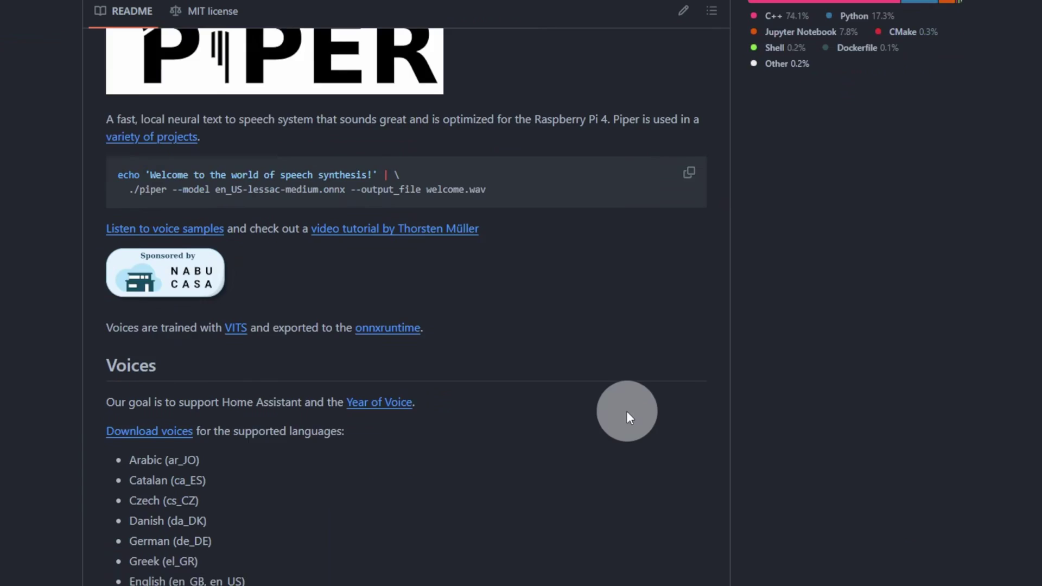
pyautogui.scroll(-7, 521, 414)
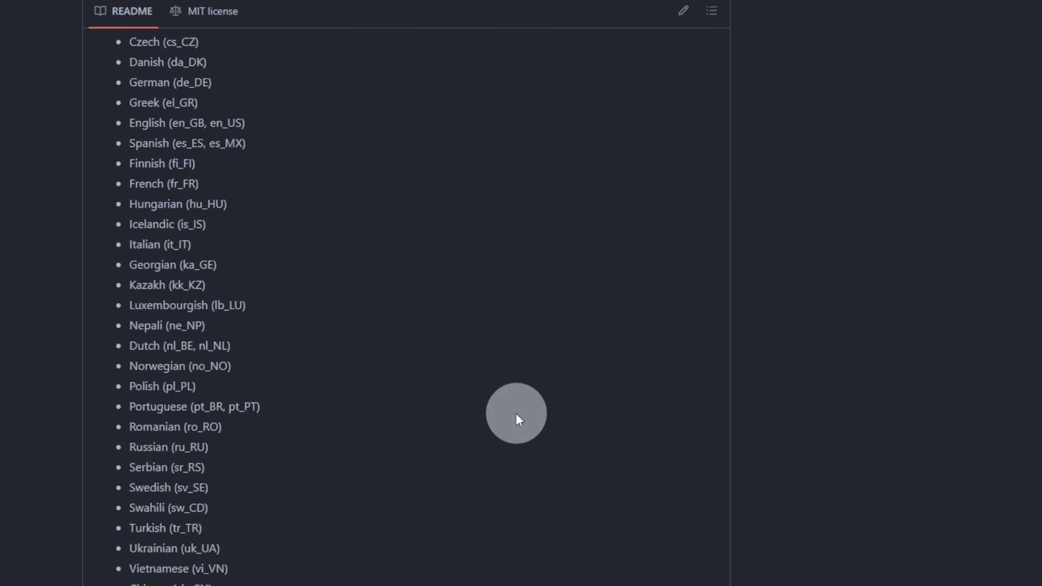
pyautogui.scroll(-4, 516, 413)
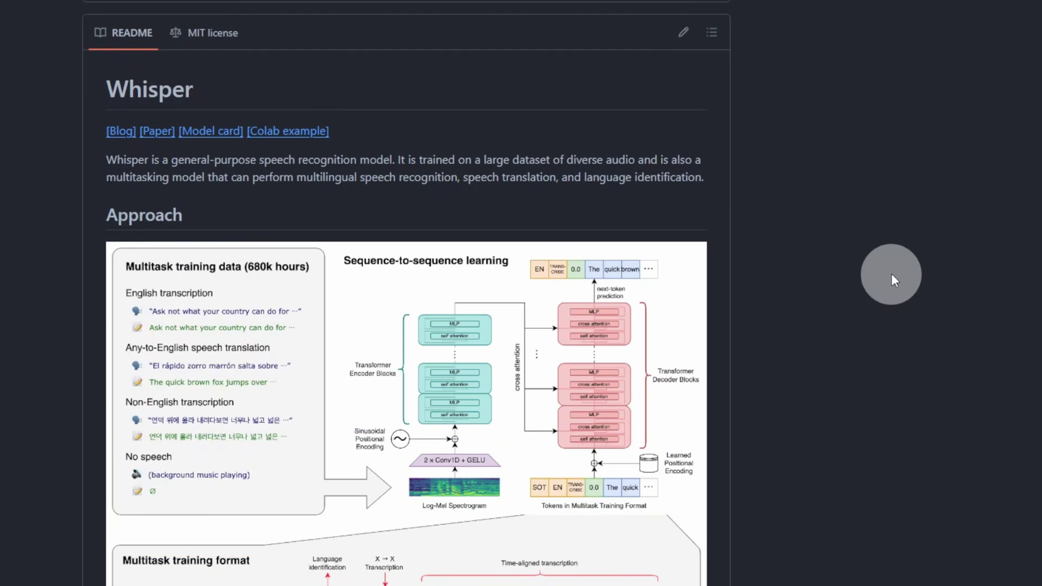
pyautogui.scroll(-15, 890, 274)
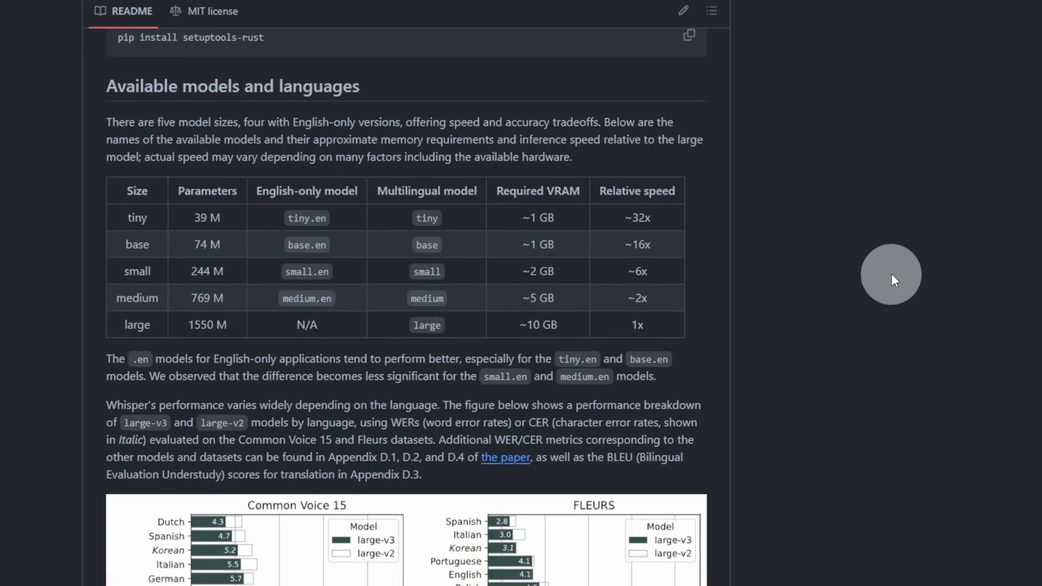
pyautogui.scroll(-6, 891, 275)
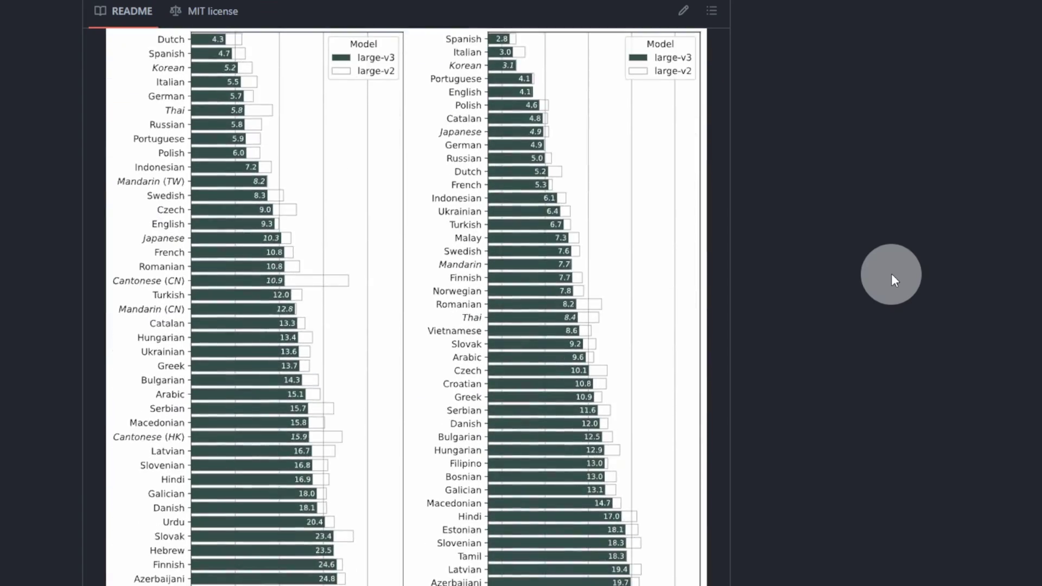
pyautogui.scroll(-5, 891, 274)
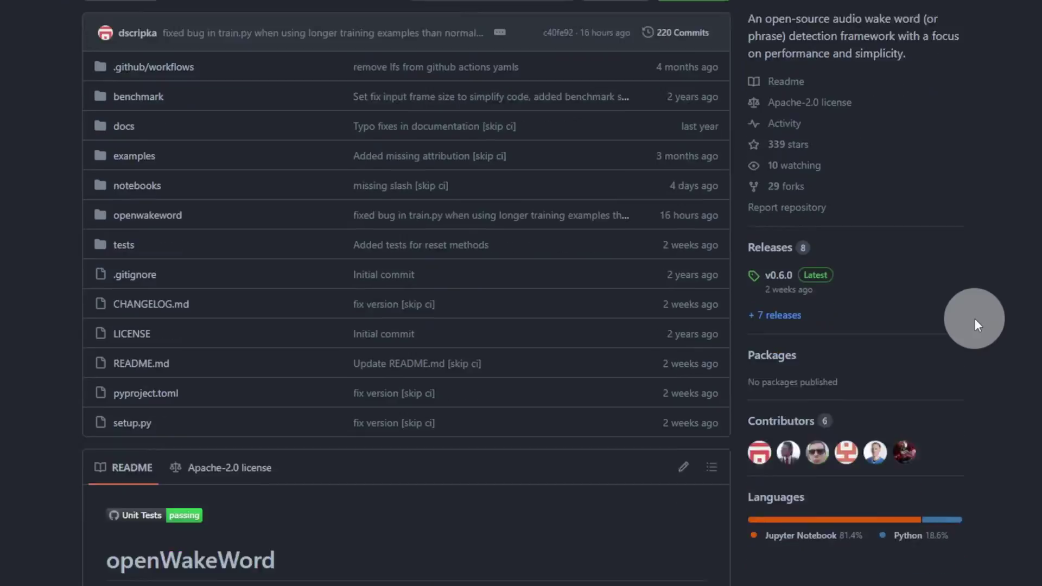
pyautogui.scroll(-8, 975, 319)
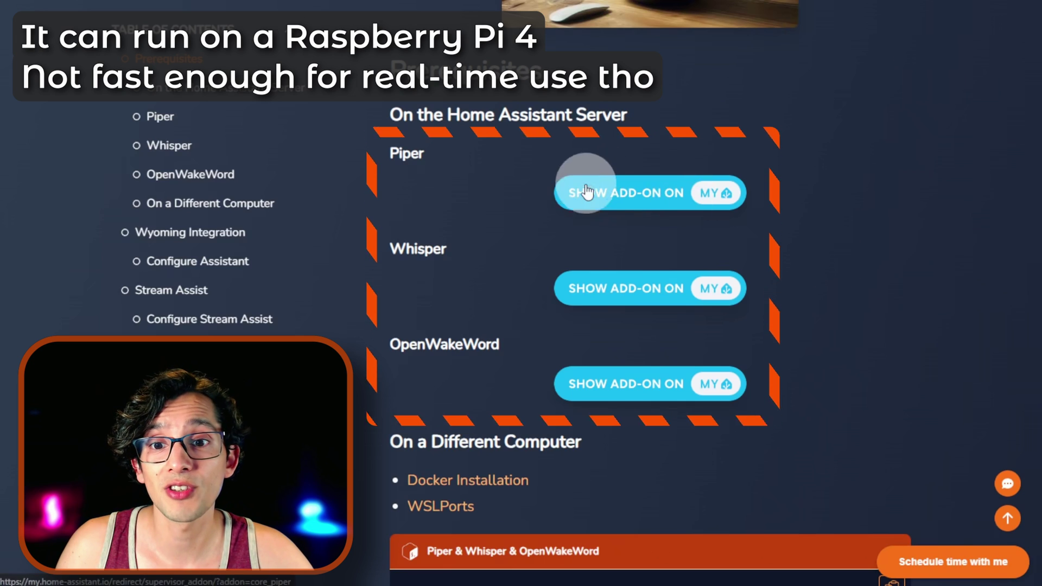
# Step: Open the Piper add-on page in Home Assistant through the My link and install it
pyautogui.click(625, 198)
pyautogui.click(699, 149)
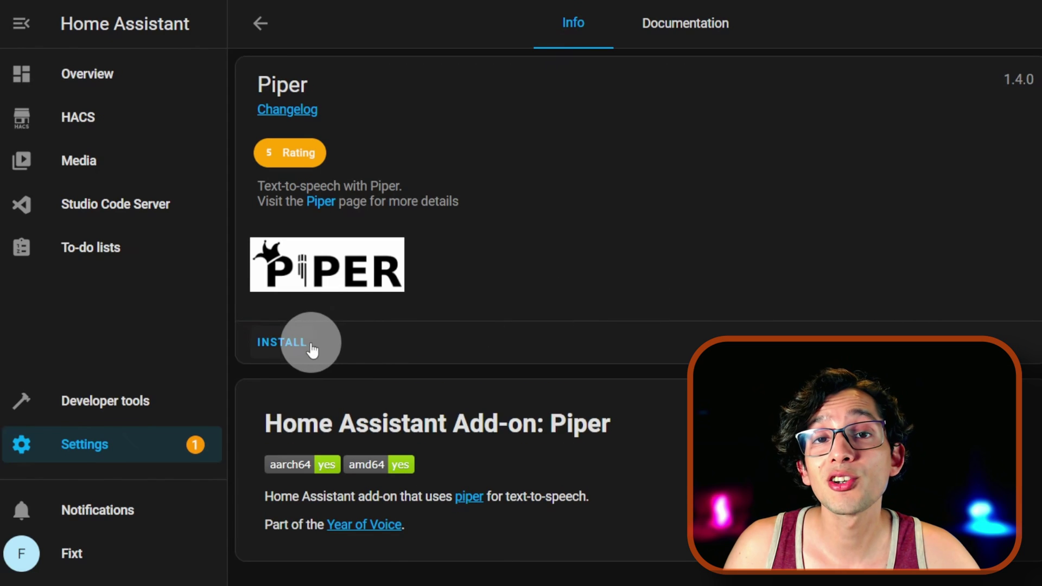
pyautogui.click(311, 345)
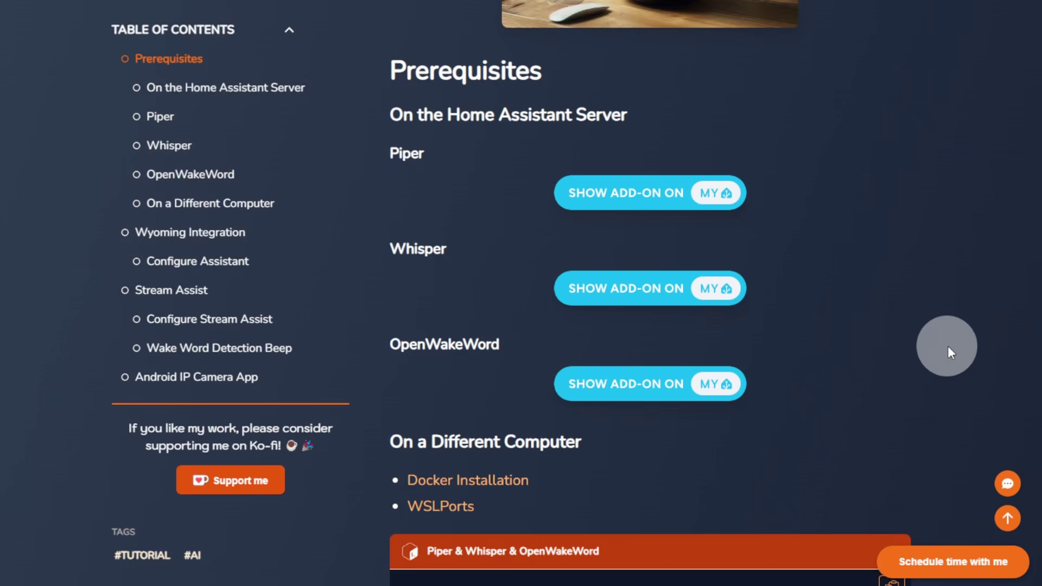
pyautogui.scroll(-7, 947, 346)
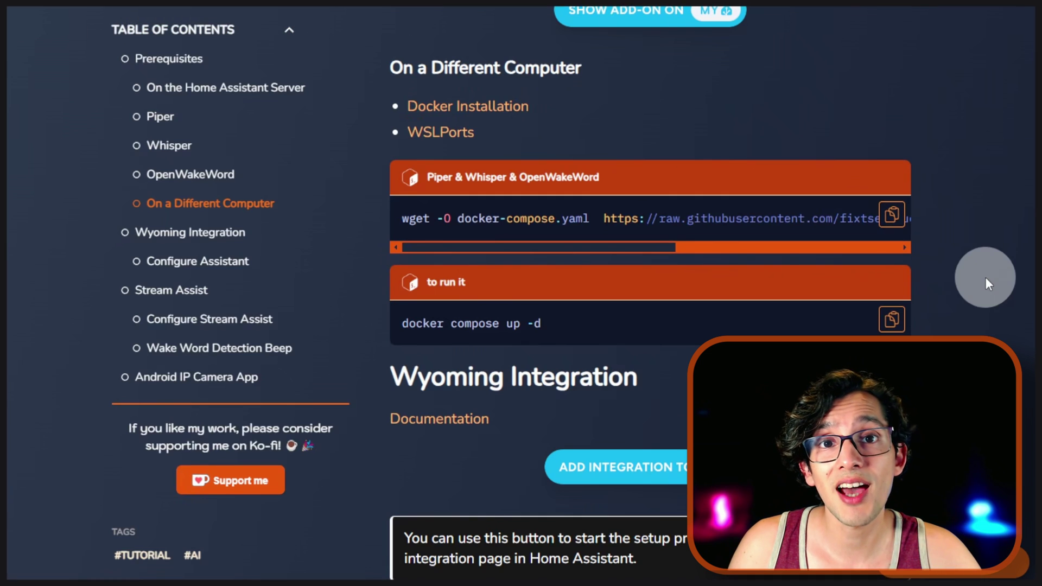
# Step: Review the Docker Installation and WSLPorts guides, then copy the wget docker-compose download command
pyautogui.click(493, 106)
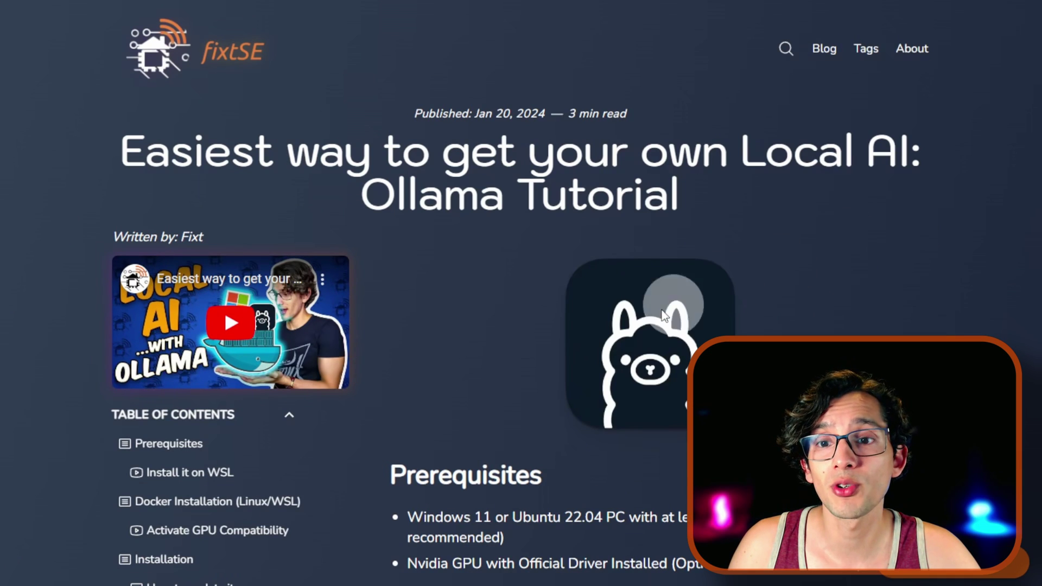
pyautogui.click(230, 503)
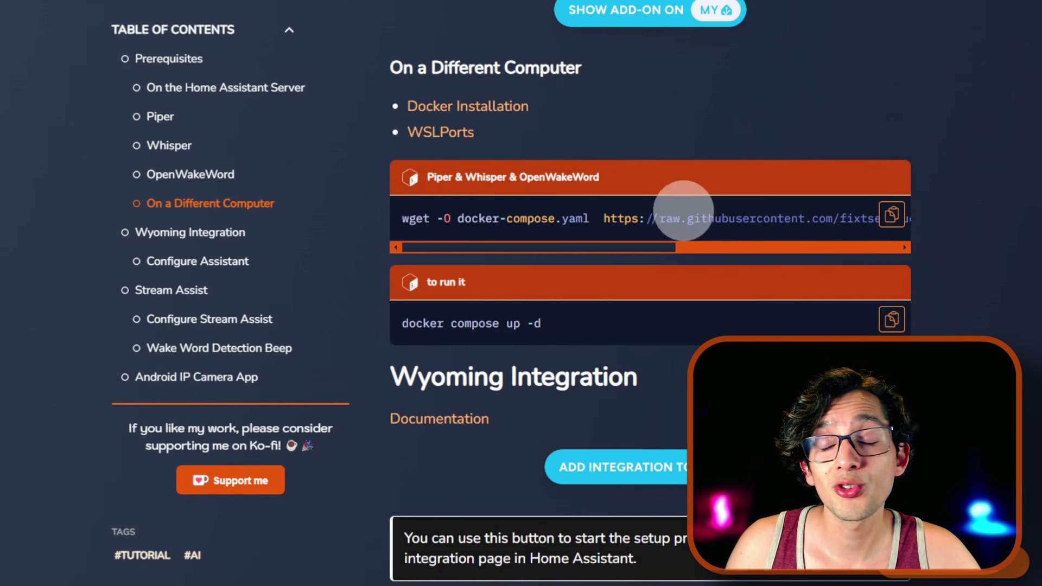
pyautogui.click(453, 135)
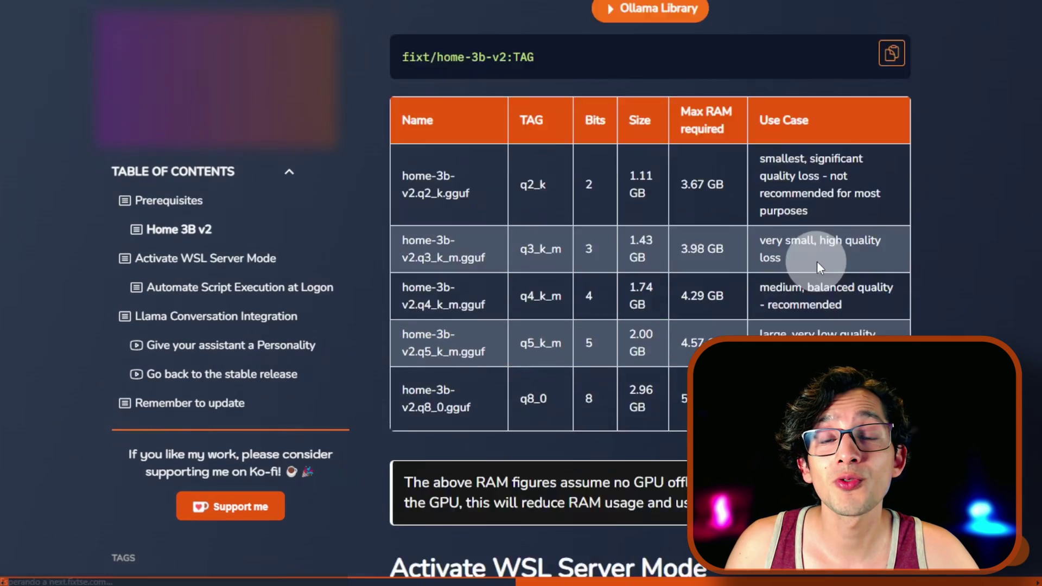
pyautogui.scroll(-8, 816, 262)
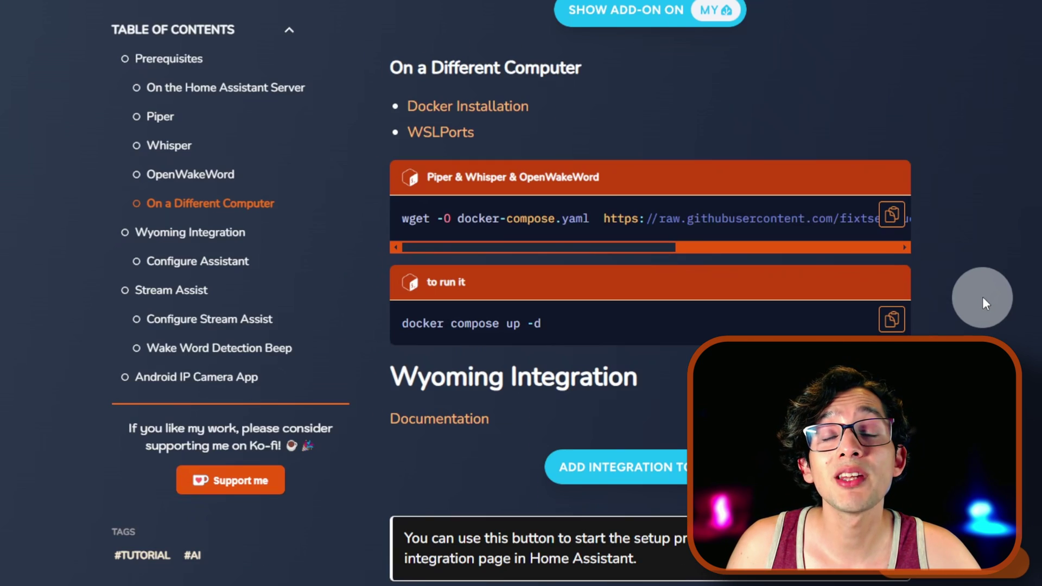
pyautogui.scroll(-1, 981, 296)
pyautogui.scroll(-5, 981, 297)
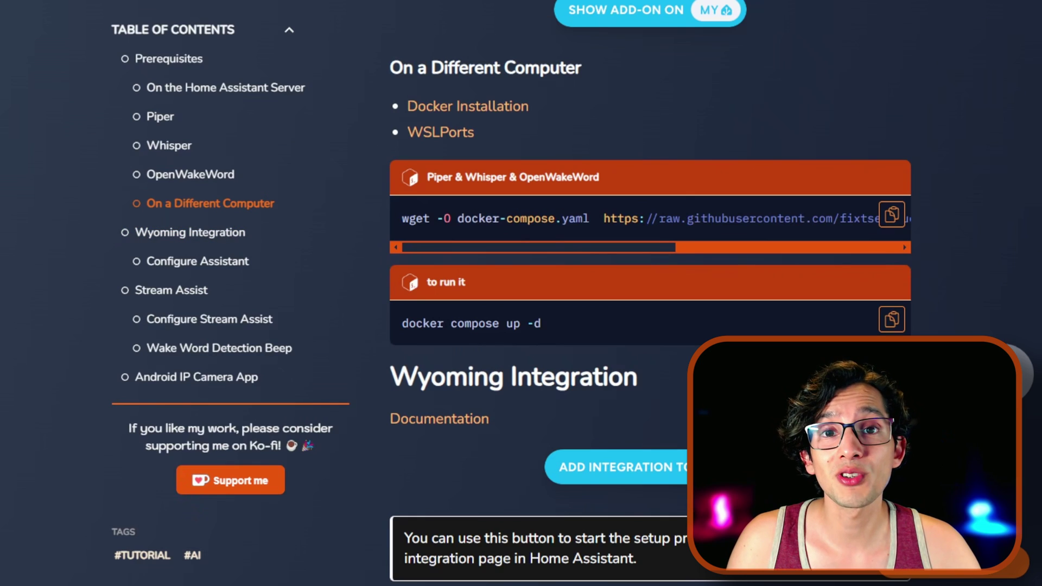
pyautogui.click(898, 217)
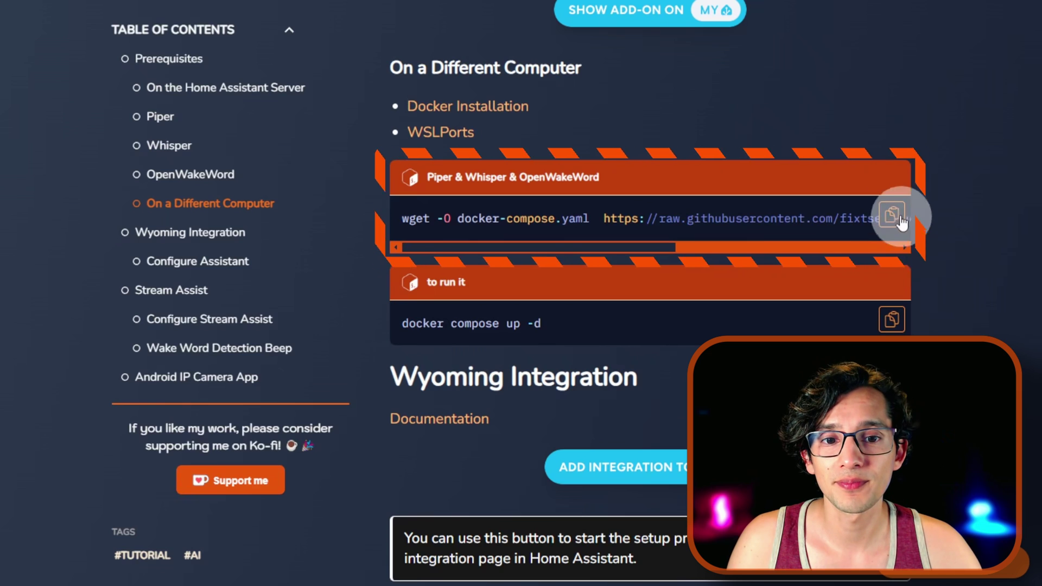
# Step: In the terminal, list the home folder and run the pasted wget to download docker-compose.yaml
pyautogui.click(857, 271)
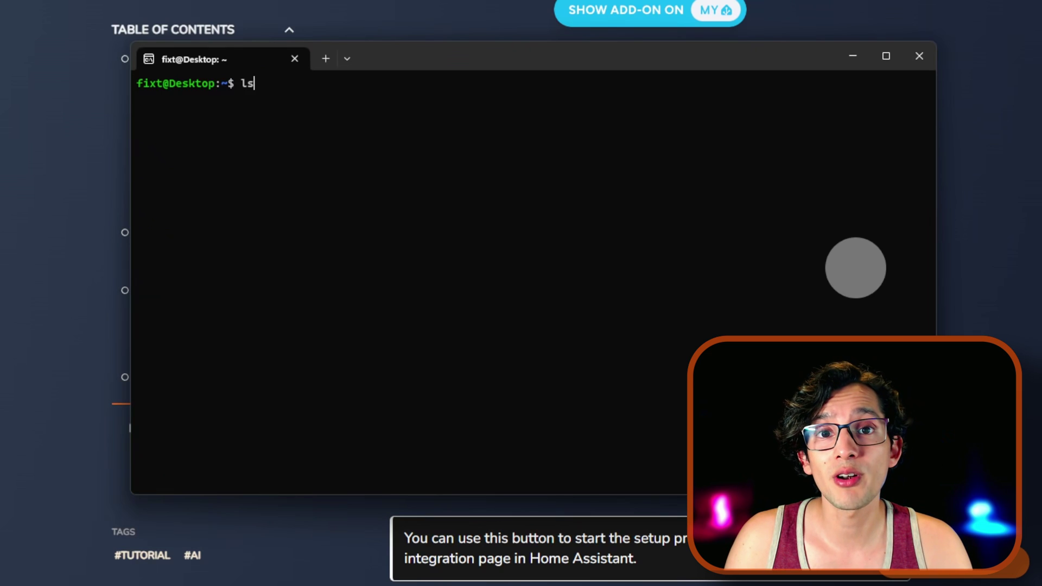
pyautogui.write('ls')
pyautogui.press('Return')
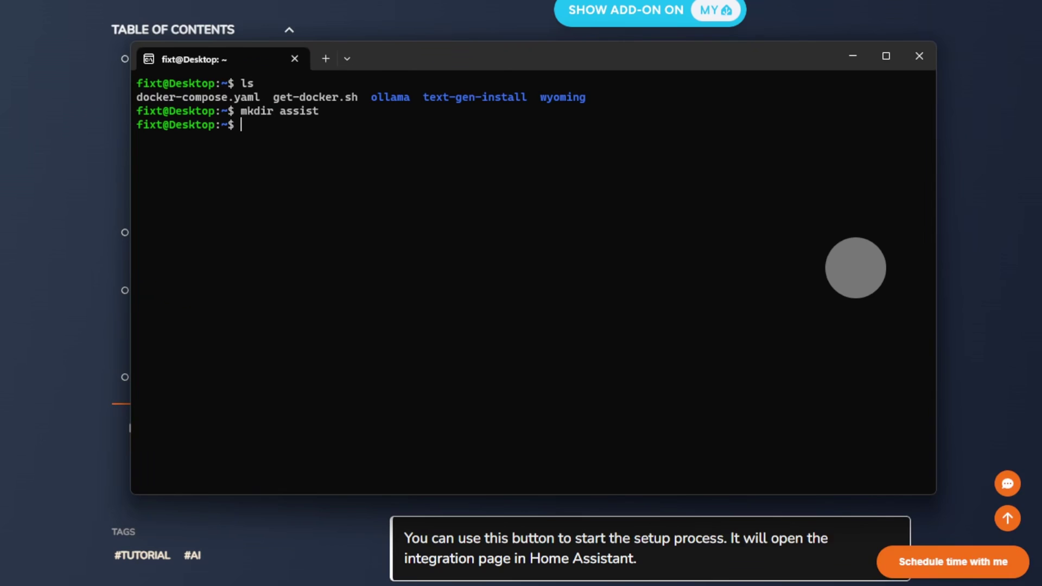
pyautogui.write('cd assist/')
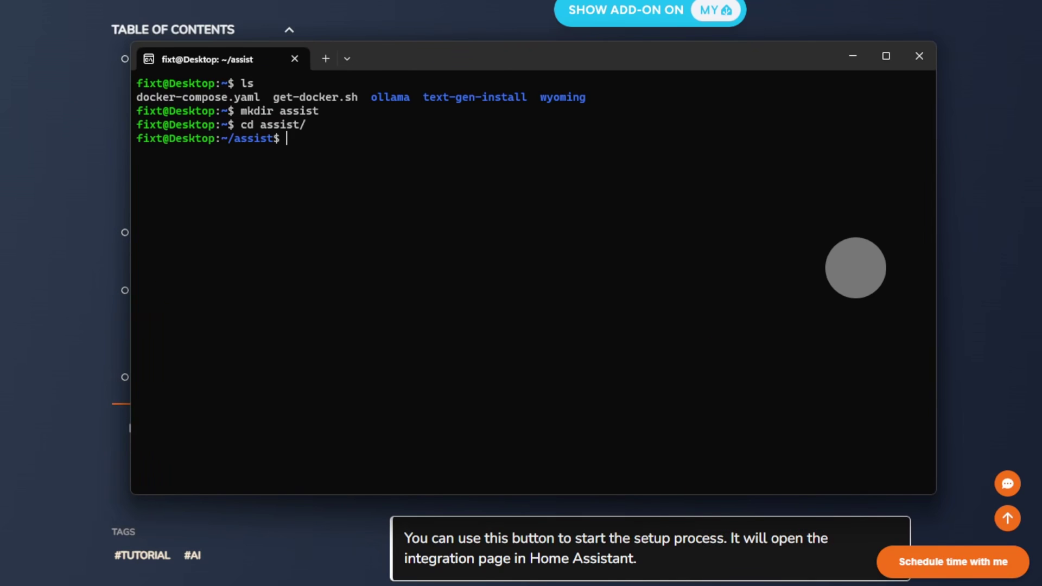
pyautogui.hotkey('ctrl', 'v')
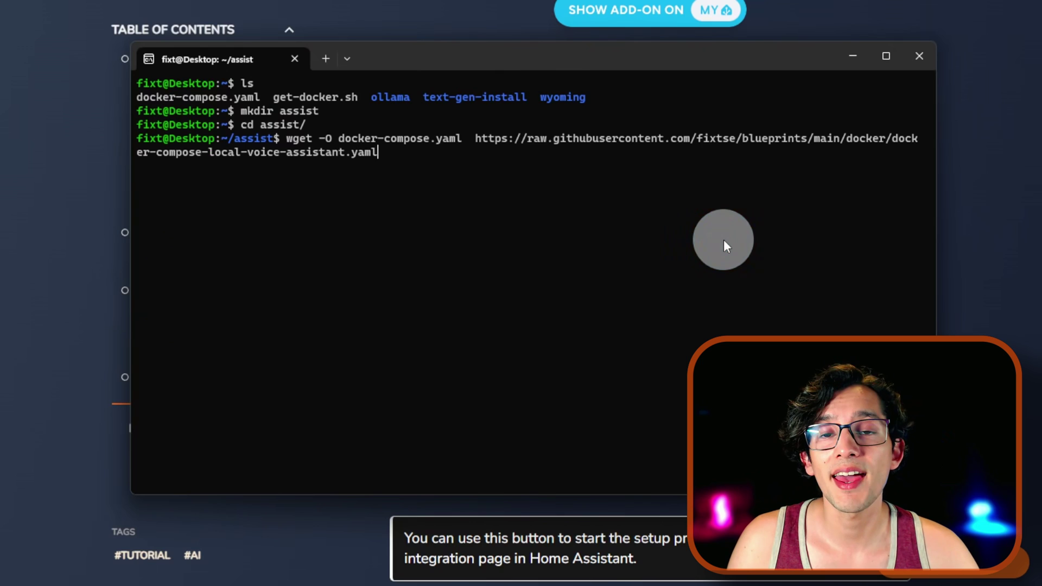
pyautogui.press('Return')
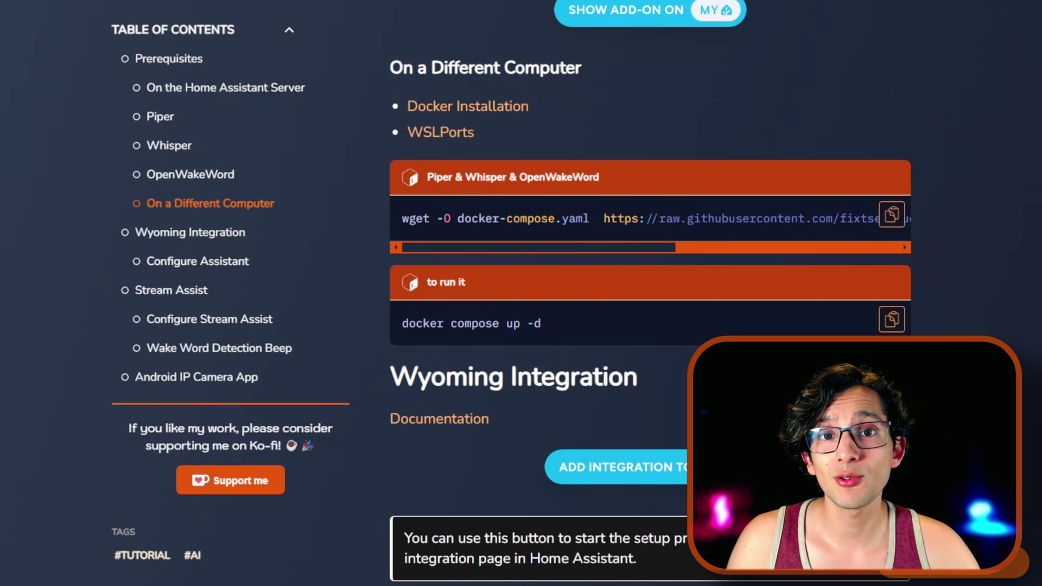
# Step: Copy the 'docker compose up -d' command from the blog and paste it into the terminal
pyautogui.click(892, 319)
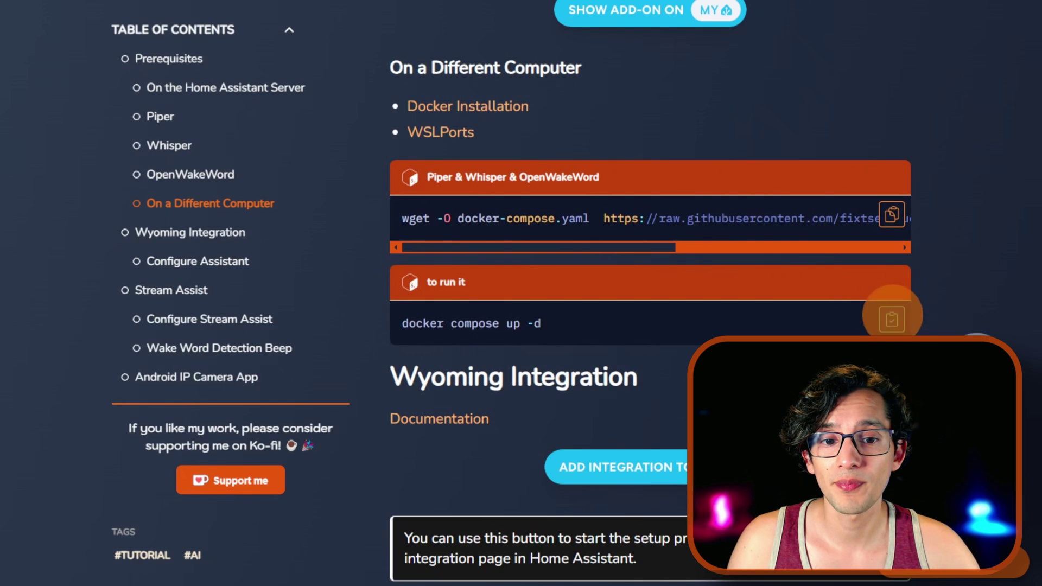
pyautogui.hotkey('alt', 'Tab')
pyautogui.click(774, 383)
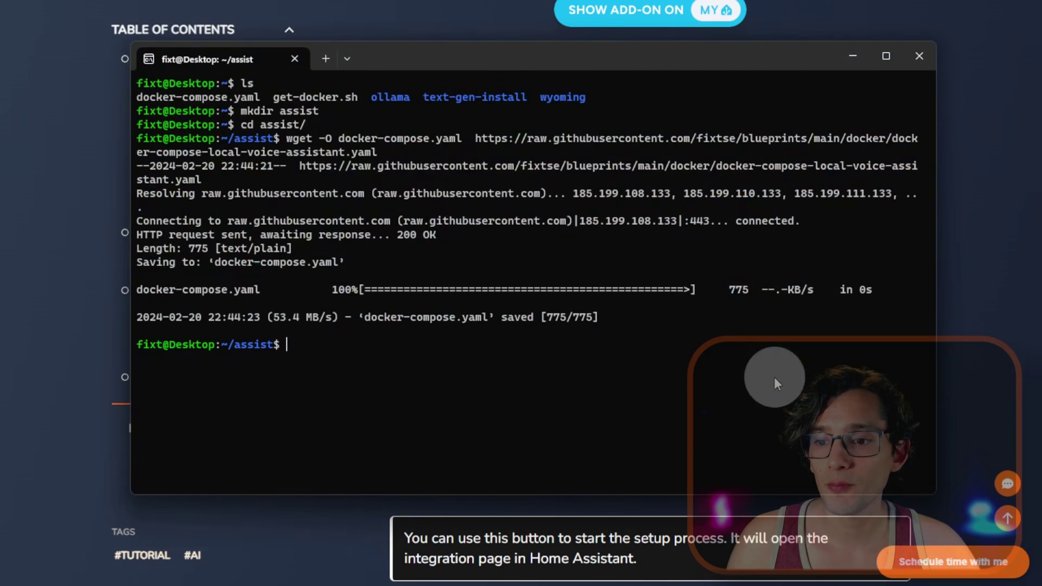
pyautogui.rightClick(775, 382)
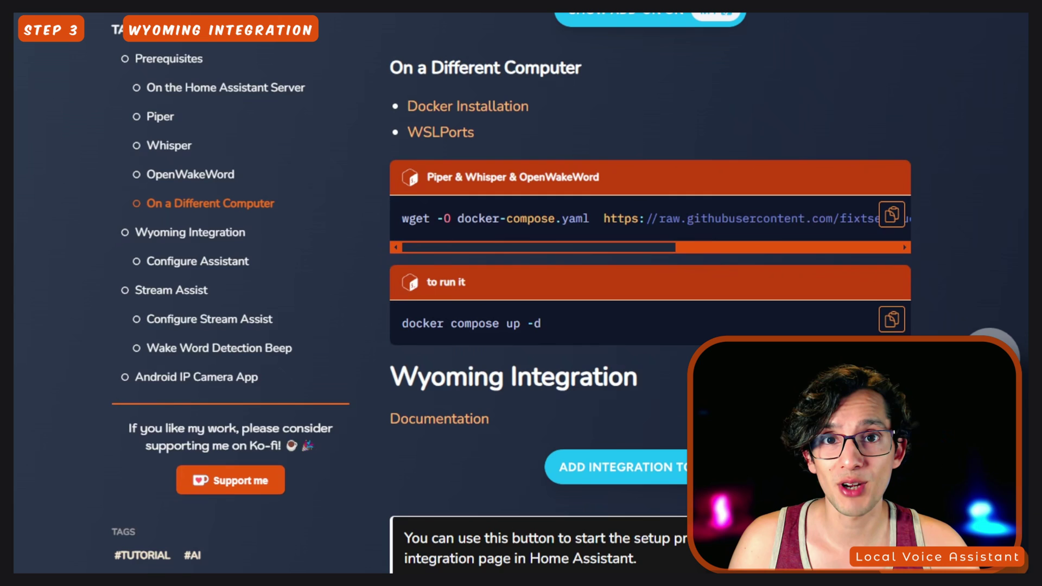
# Step: Open the Wyoming Protocol integration and add the piper entry on port 10200
pyautogui.scroll(-5, 860, 344)
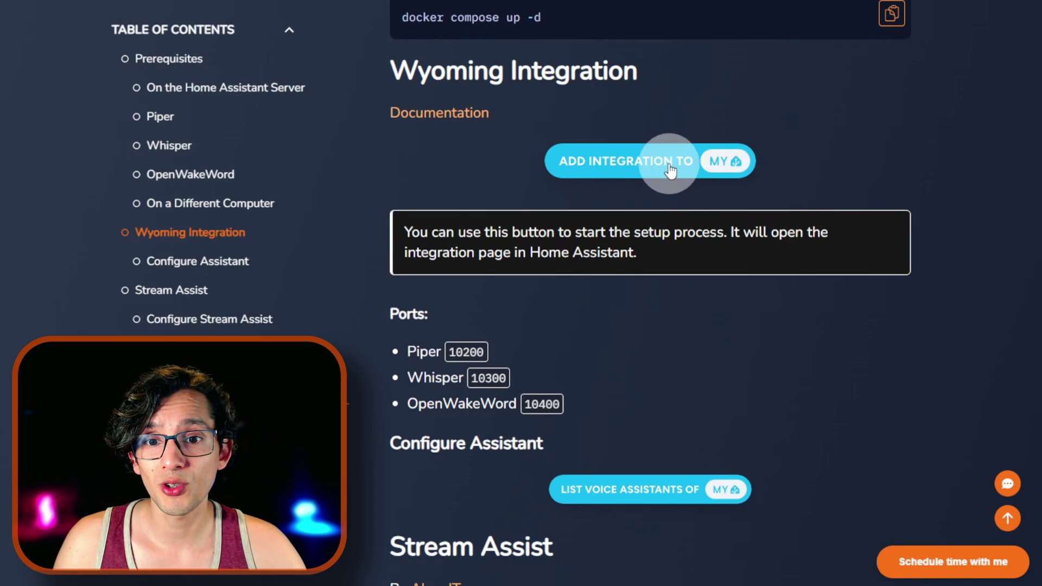
pyautogui.click(671, 168)
pyautogui.click(706, 147)
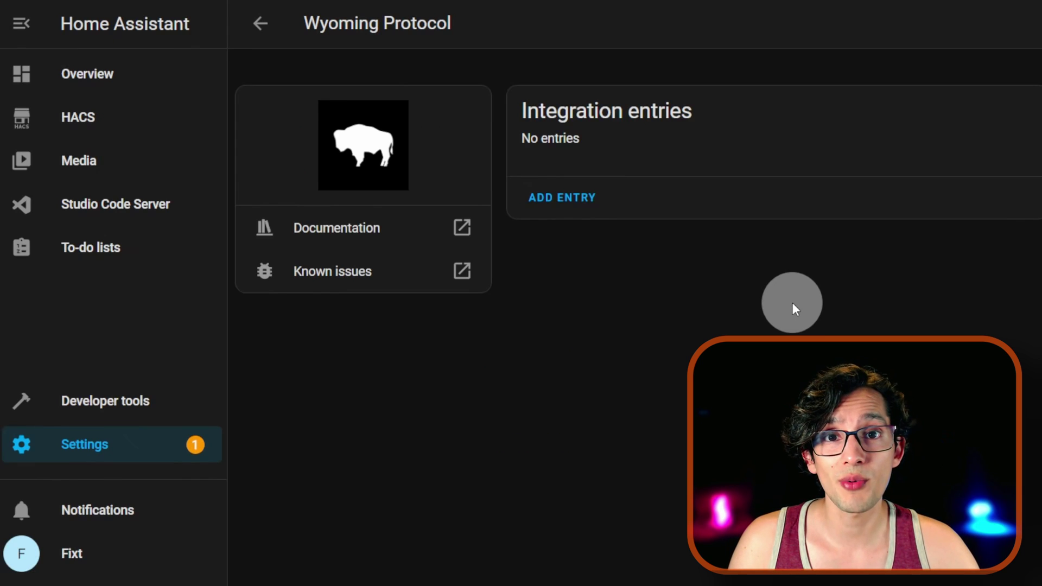
pyautogui.click(589, 203)
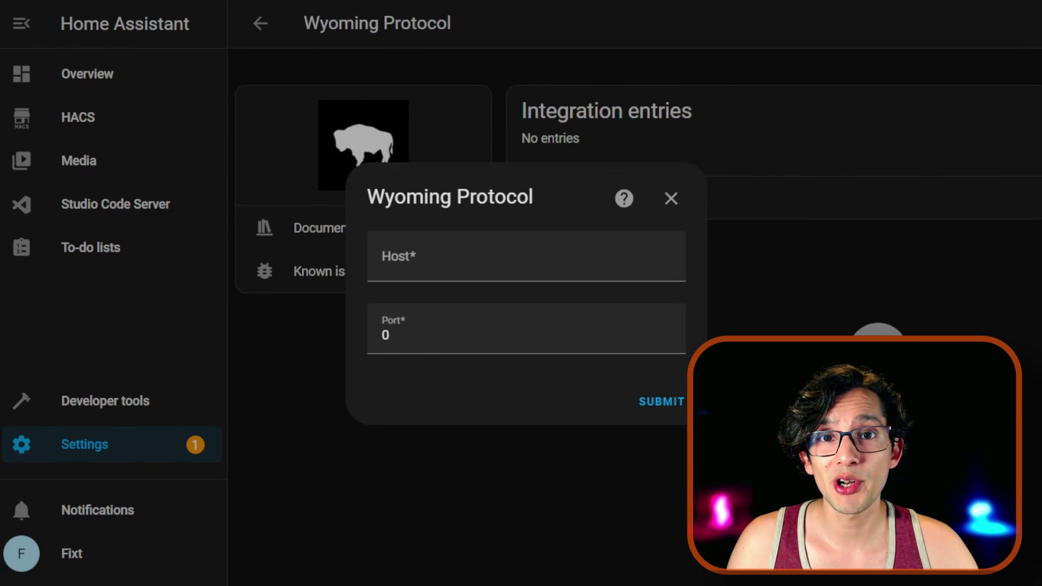
pyautogui.click(538, 271)
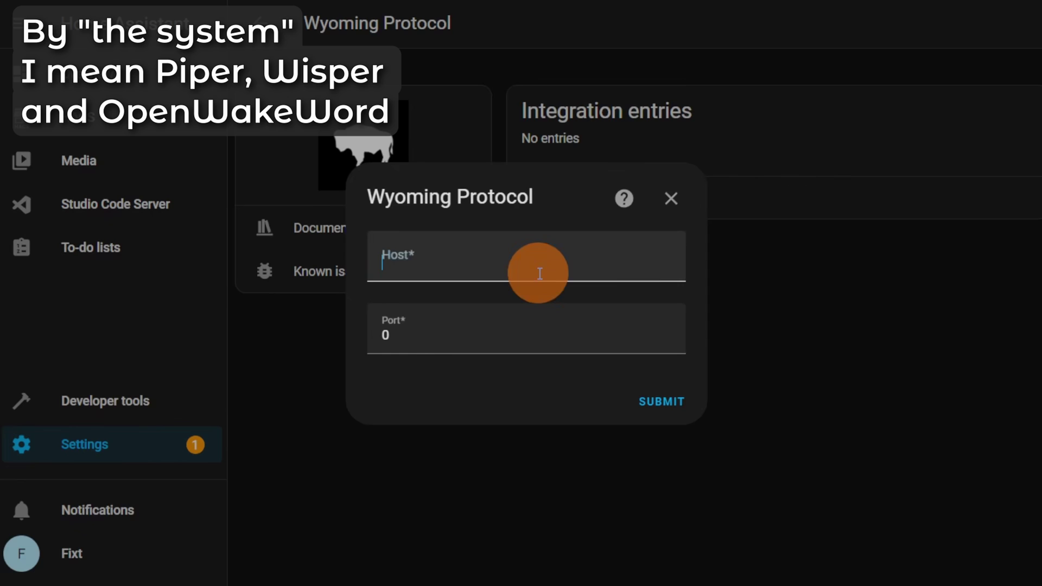
pyautogui.write('1')
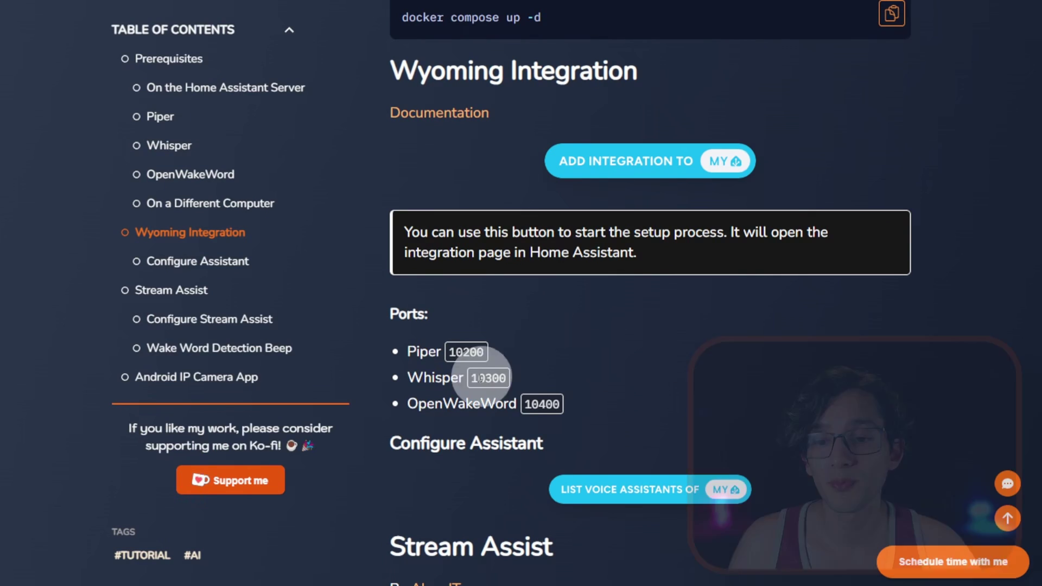
pyautogui.moveTo(450, 352); pyautogui.dragTo(491, 353)
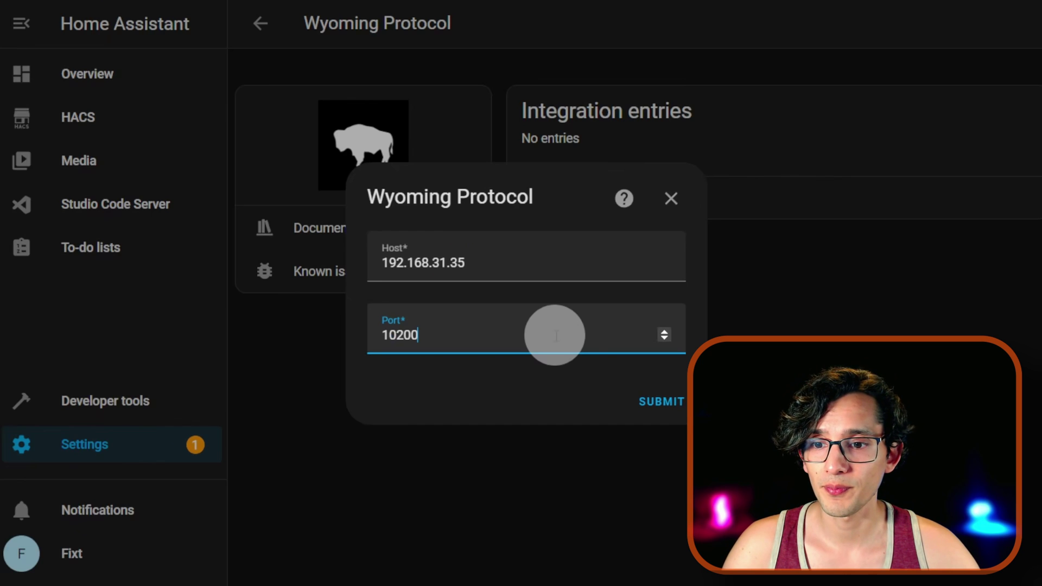
pyautogui.click(671, 404)
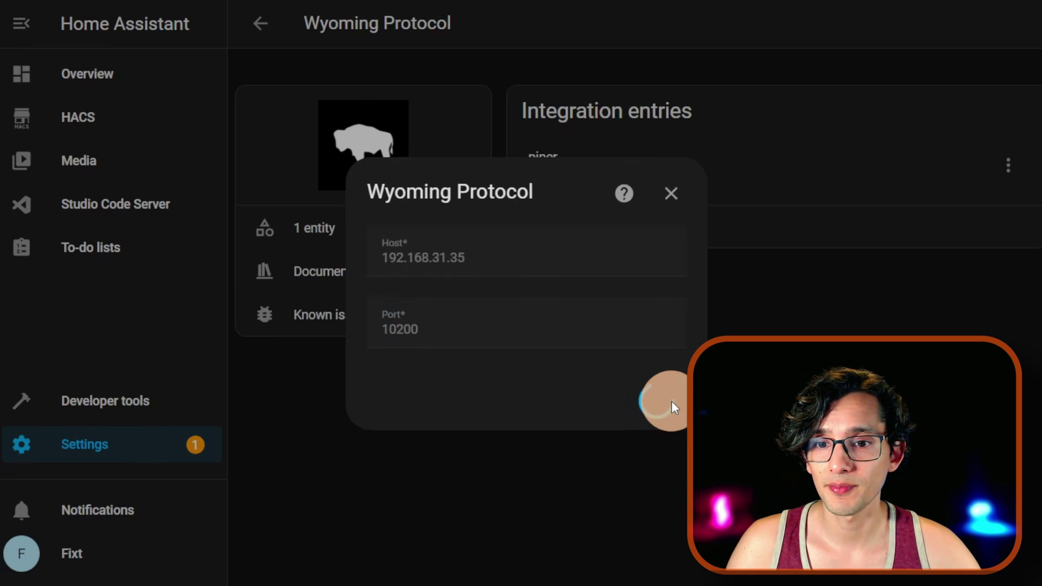
pyautogui.click(667, 342)
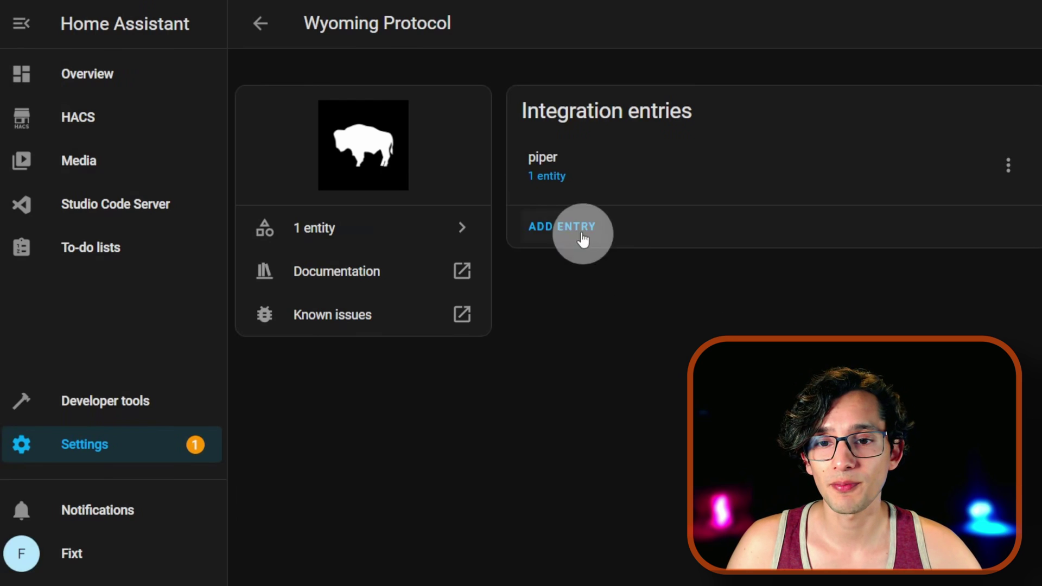
# Step: Add the faster-whisper entry at host 192.168.31.35, port 10300
pyautogui.click(562, 224)
pyautogui.write('192.168.31.3')
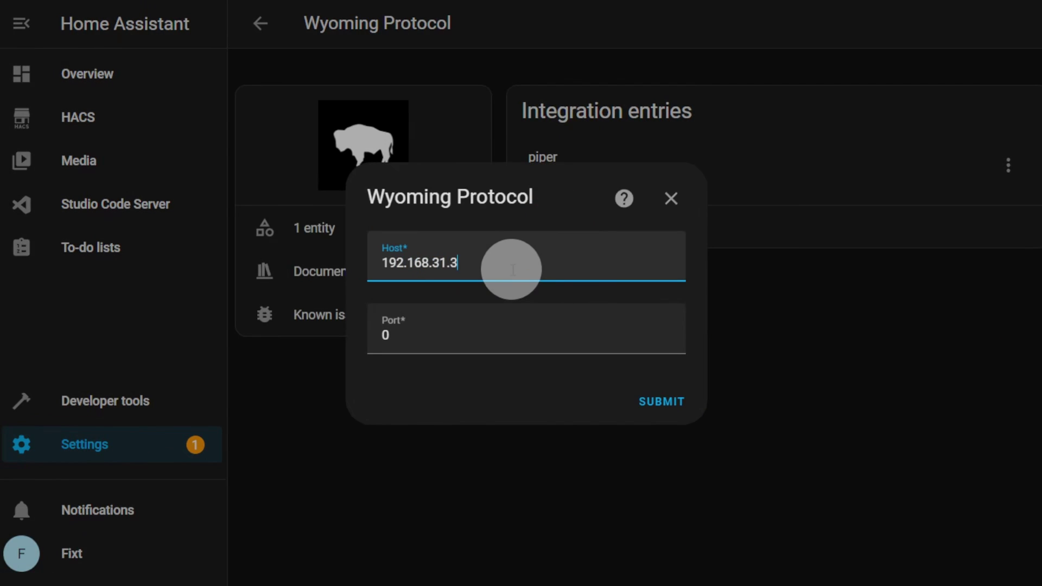
pyautogui.write('5')
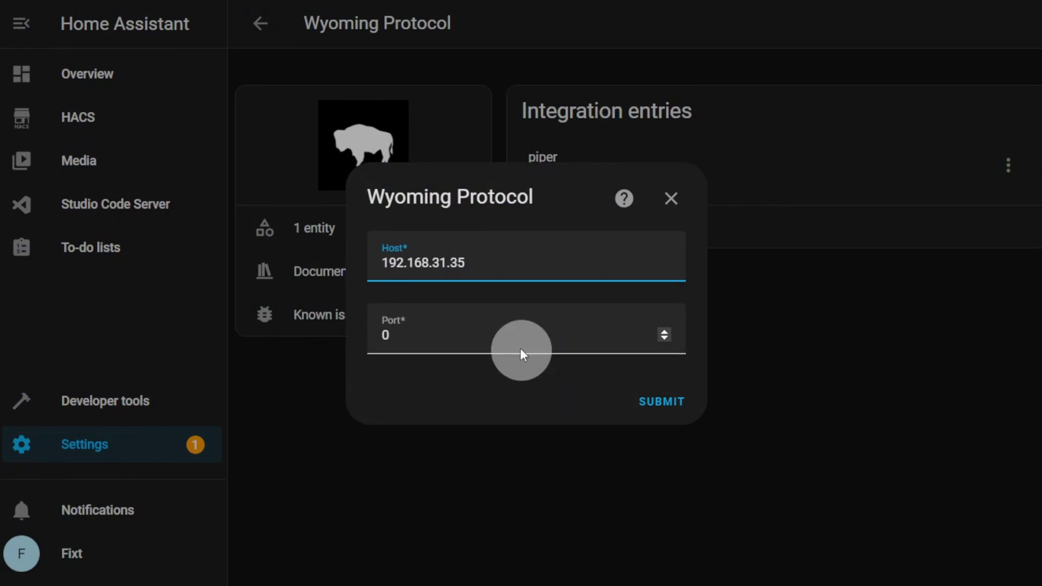
pyautogui.click(521, 354)
pyautogui.write('10300')
pyautogui.click(661, 402)
pyautogui.click(665, 342)
# Step: Add the openwakeword entry on port 10400
pyautogui.click(563, 293)
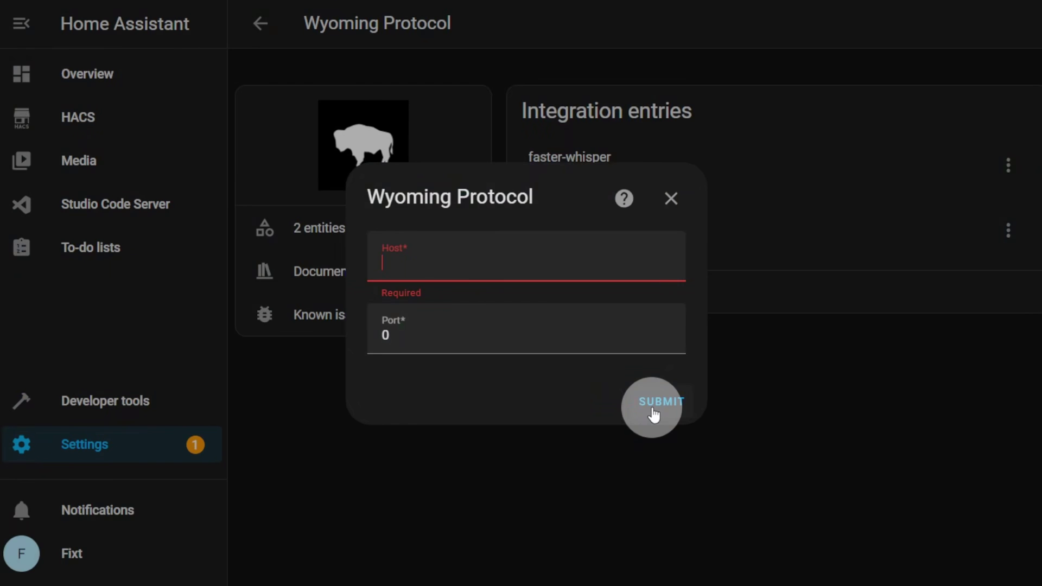
pyautogui.click(382, 335)
pyautogui.hotkey('ctrl', 'v')
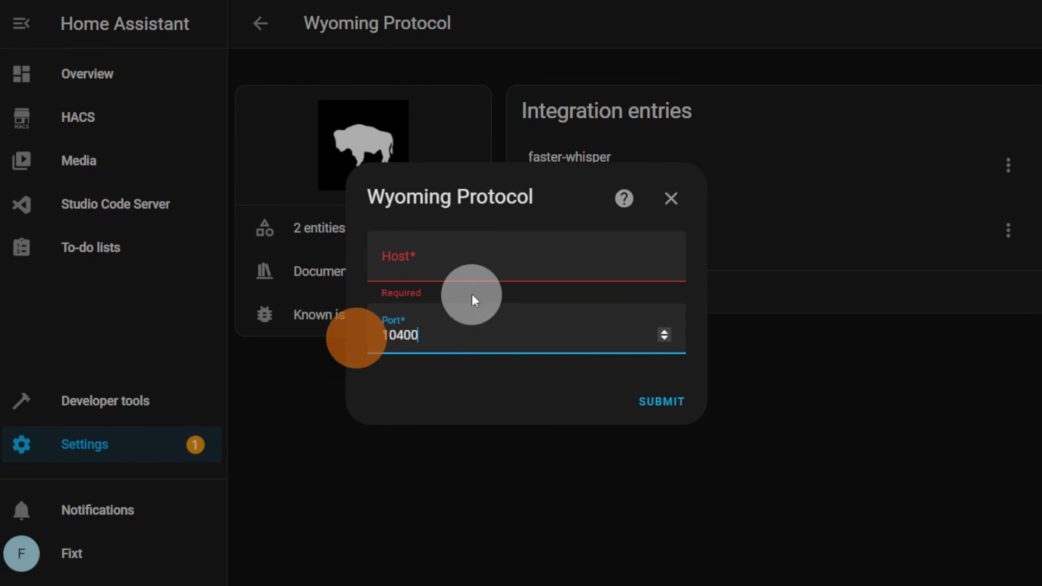
pyautogui.click(477, 263)
pyautogui.write('192.168.31.35')
pyautogui.click(653, 400)
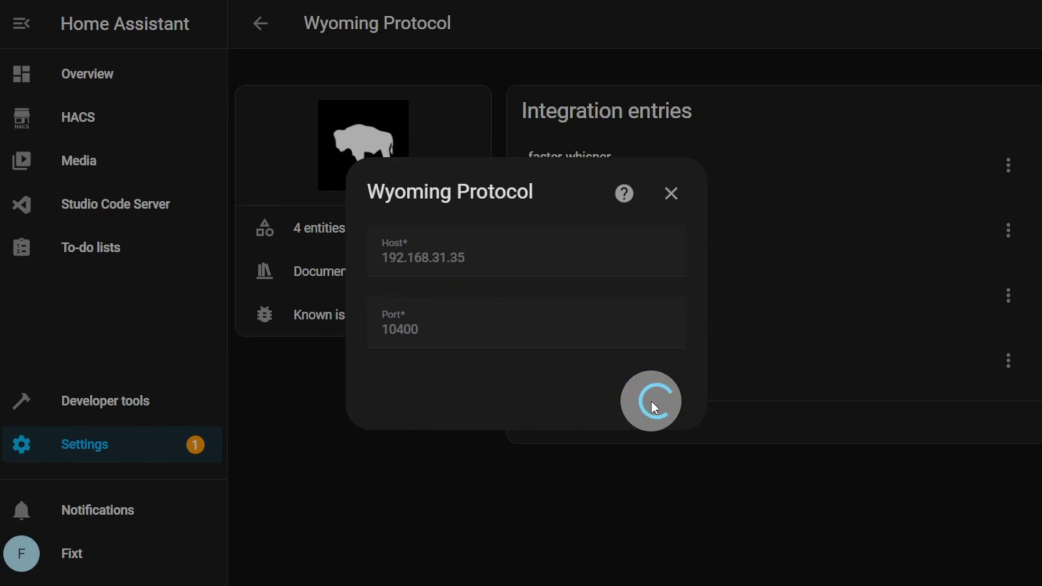
pyautogui.click(663, 342)
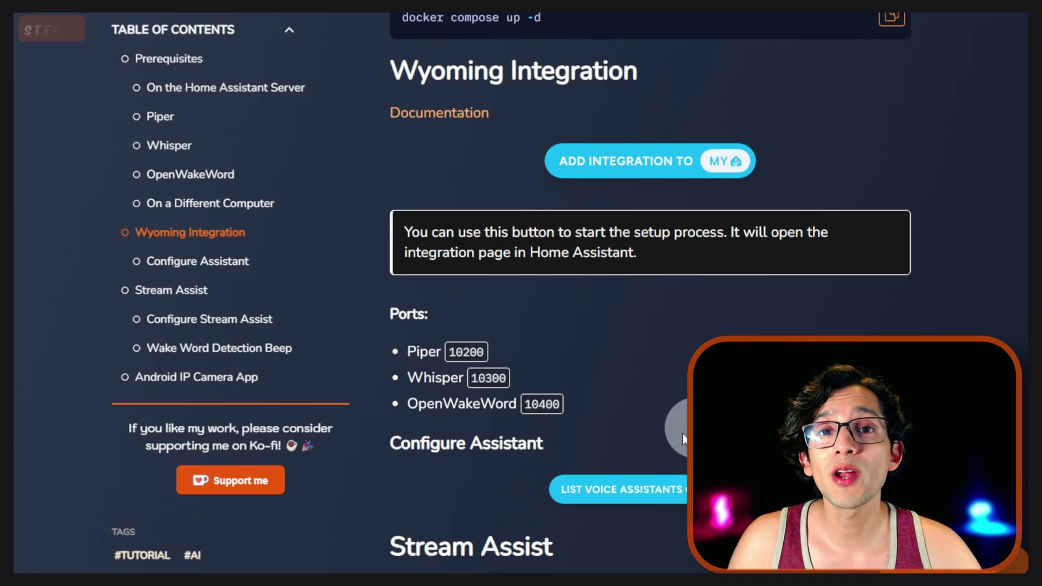
# Step: Start a new voice assistant named 'Assis' with Home Assistant as the conversation agent
pyautogui.click(499, 449)
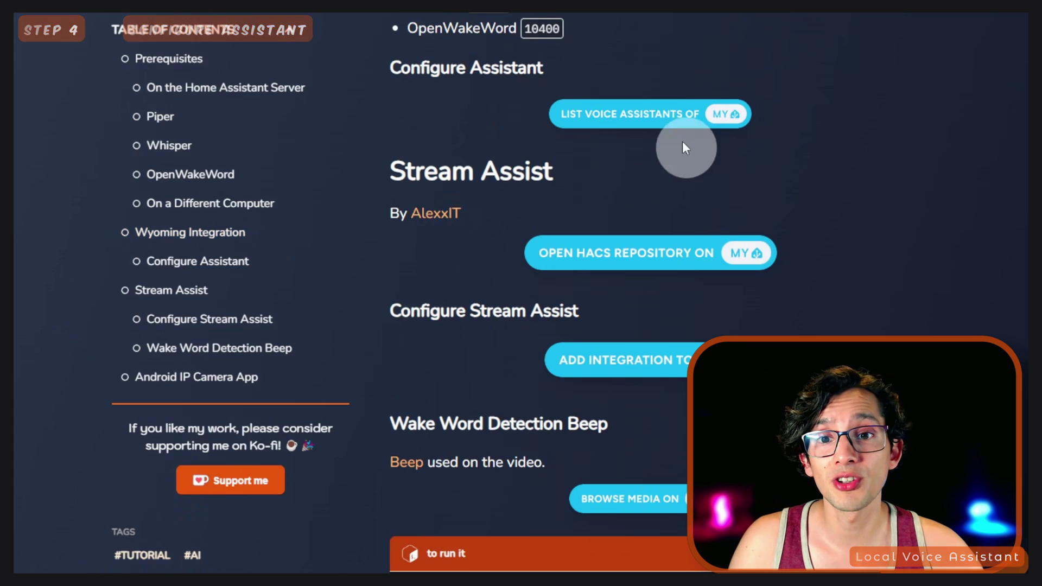
pyautogui.click(649, 108)
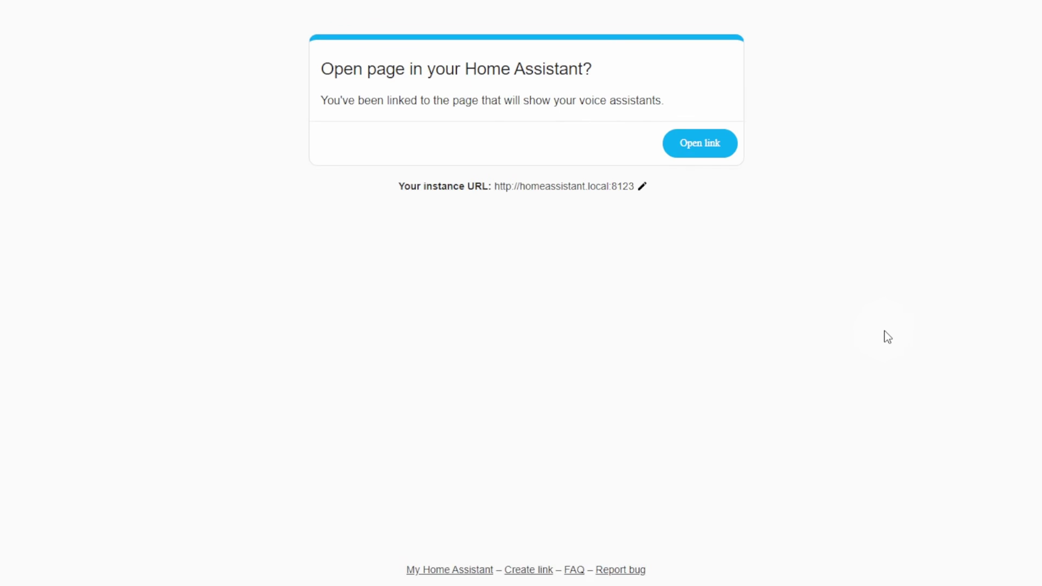
pyautogui.click(697, 147)
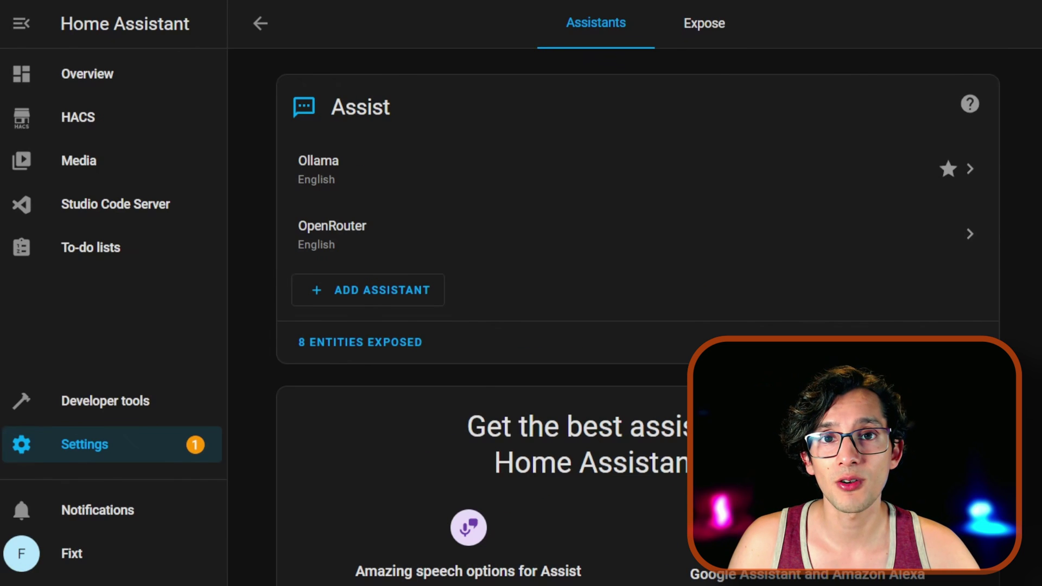
pyautogui.click(391, 293)
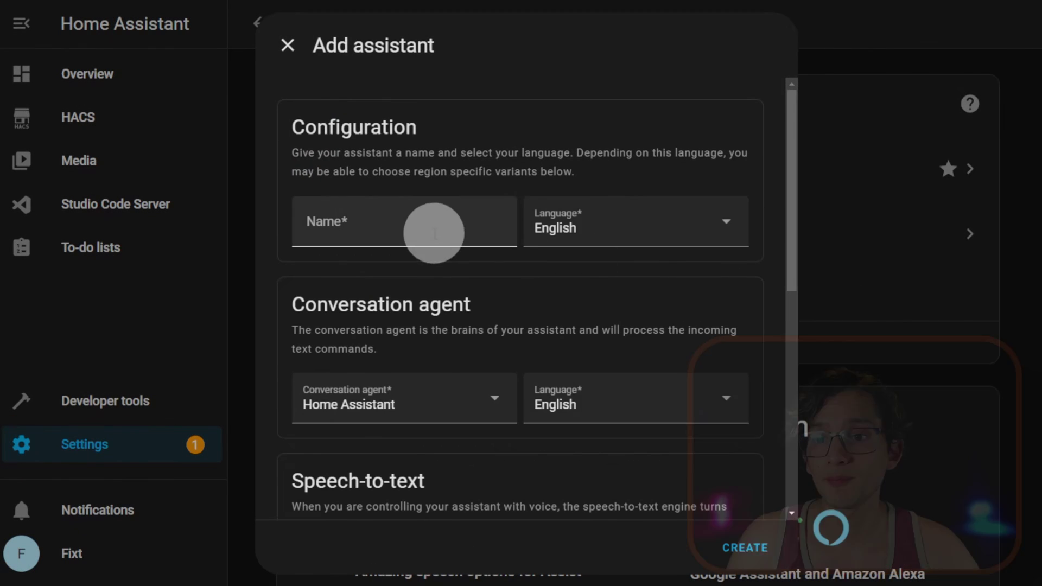
pyautogui.click(432, 233)
pyautogui.write('Assist')
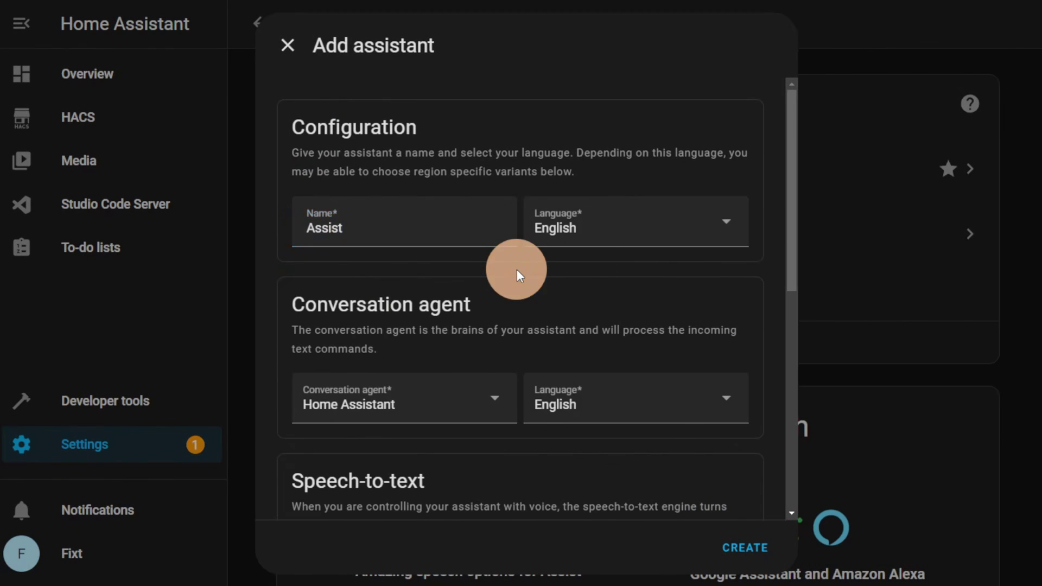
pyautogui.scroll(-3, 739, 409)
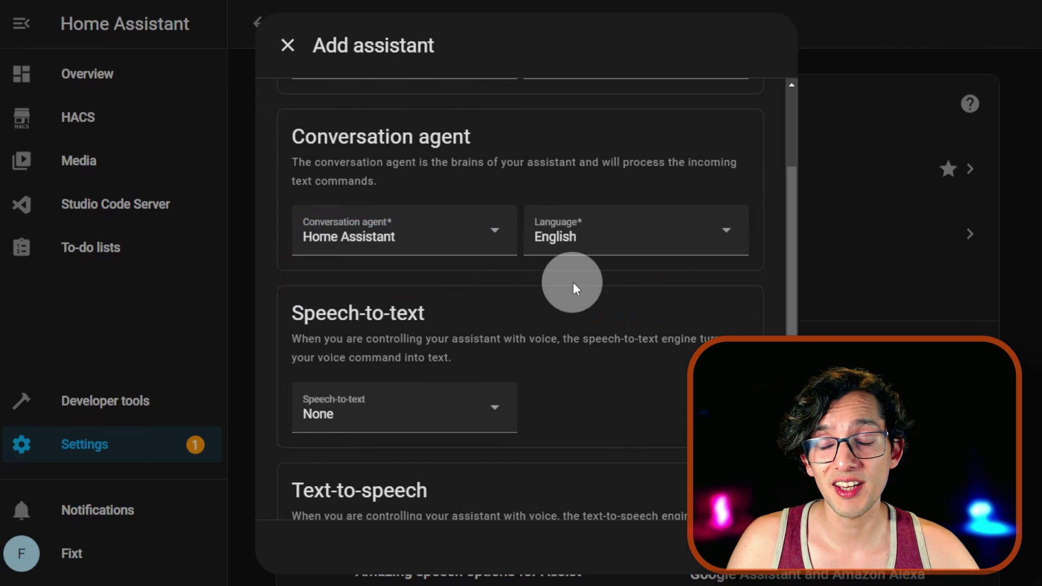
pyautogui.click(483, 241)
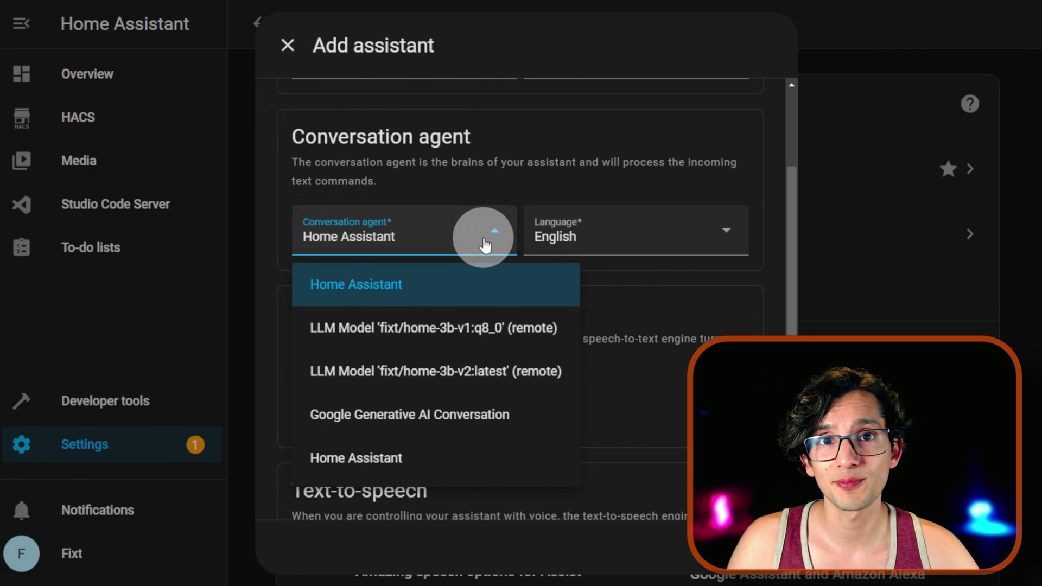
pyautogui.click(448, 282)
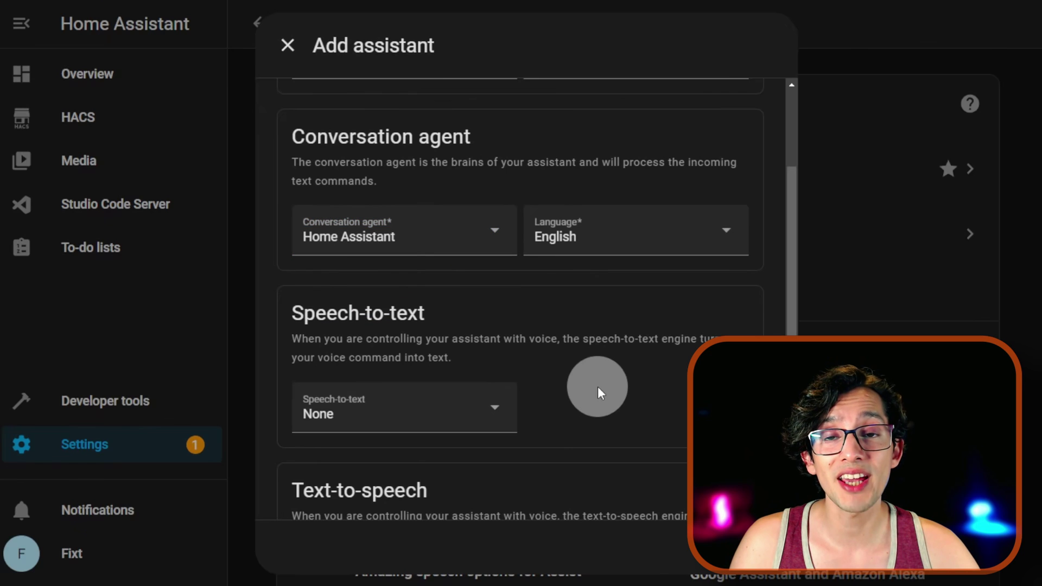
# Step: Use faster-whisper for speech-to-text and piper for text-to-speech
pyautogui.click(513, 426)
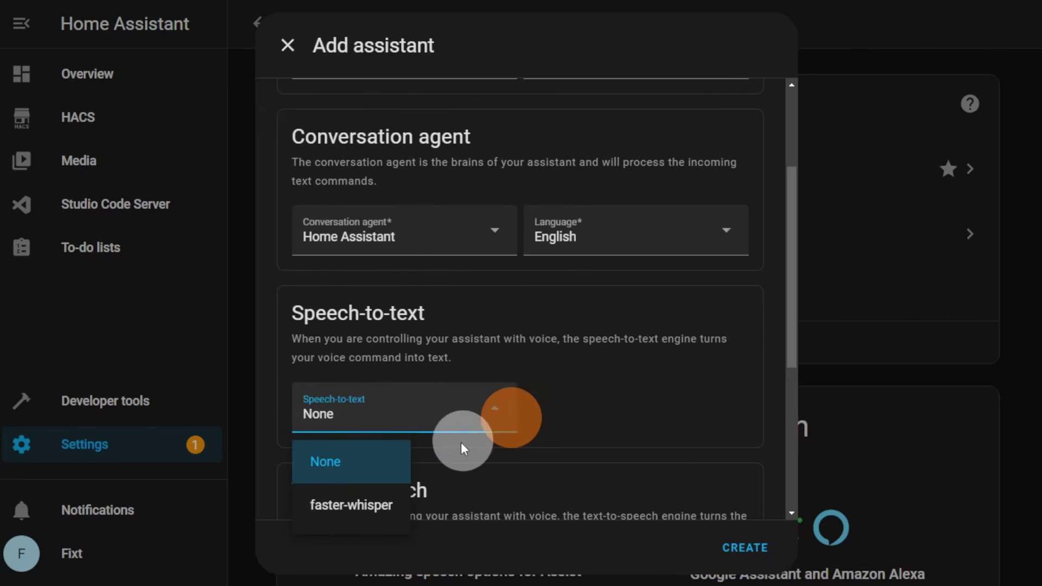
pyautogui.click(377, 507)
pyautogui.scroll(-1, 638, 464)
pyautogui.scroll(-5, 638, 464)
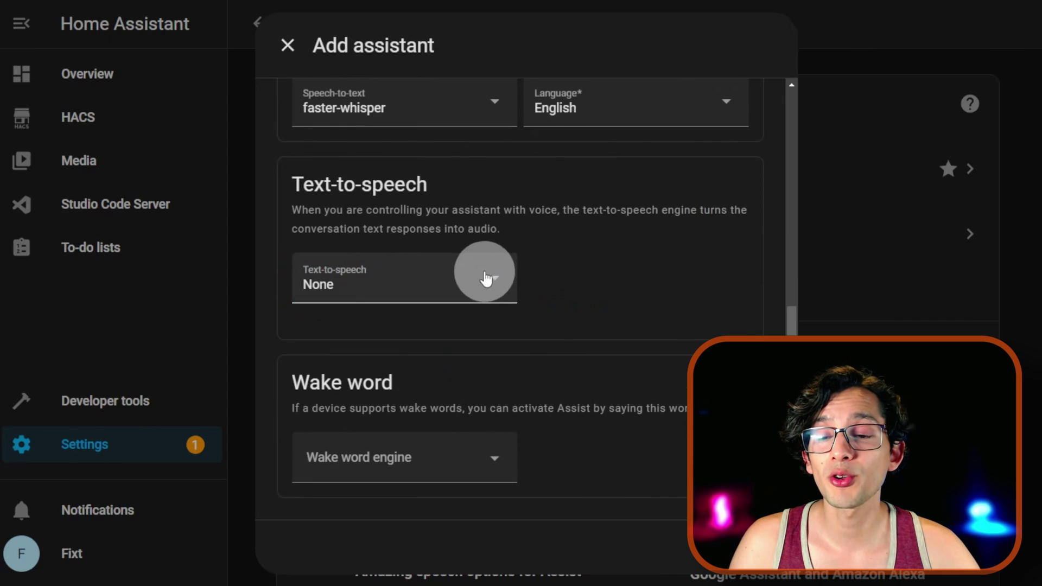
pyautogui.click(483, 278)
pyautogui.click(383, 423)
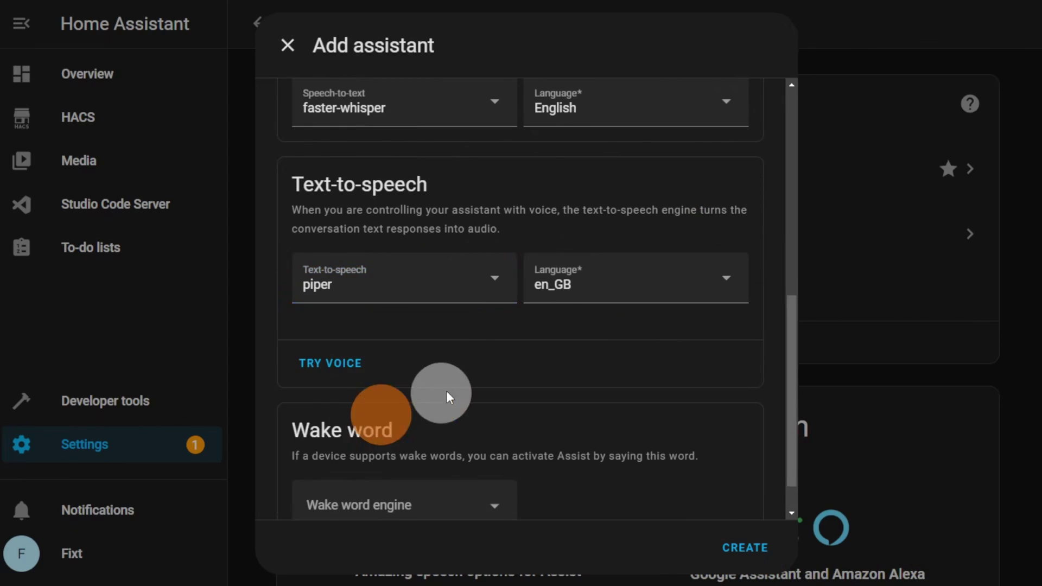
# Step: Set the piper language to en_US with voice ryan (high) and play a test sample
pyautogui.click(640, 302)
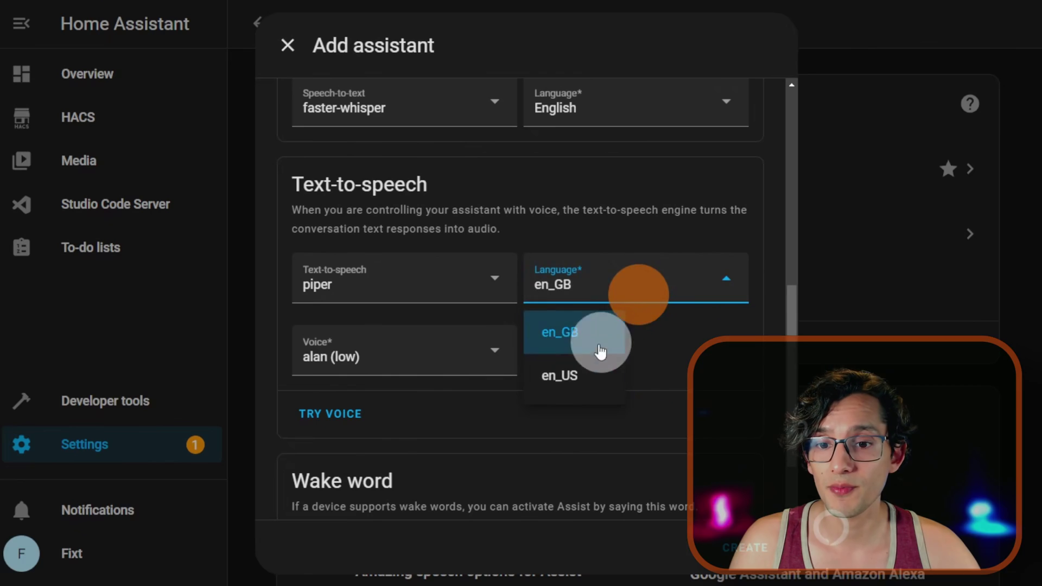
pyautogui.click(581, 372)
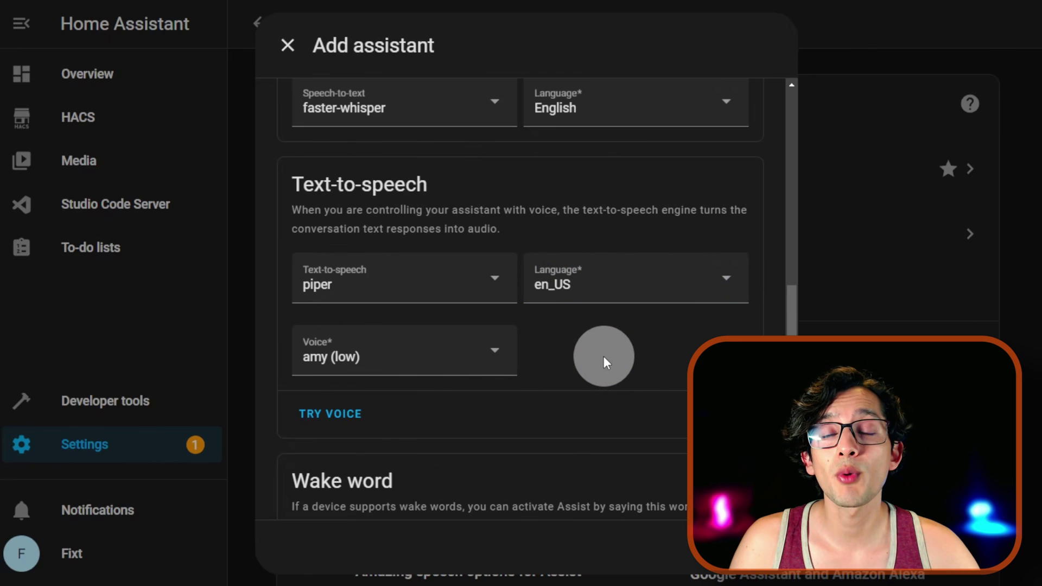
pyautogui.click(487, 365)
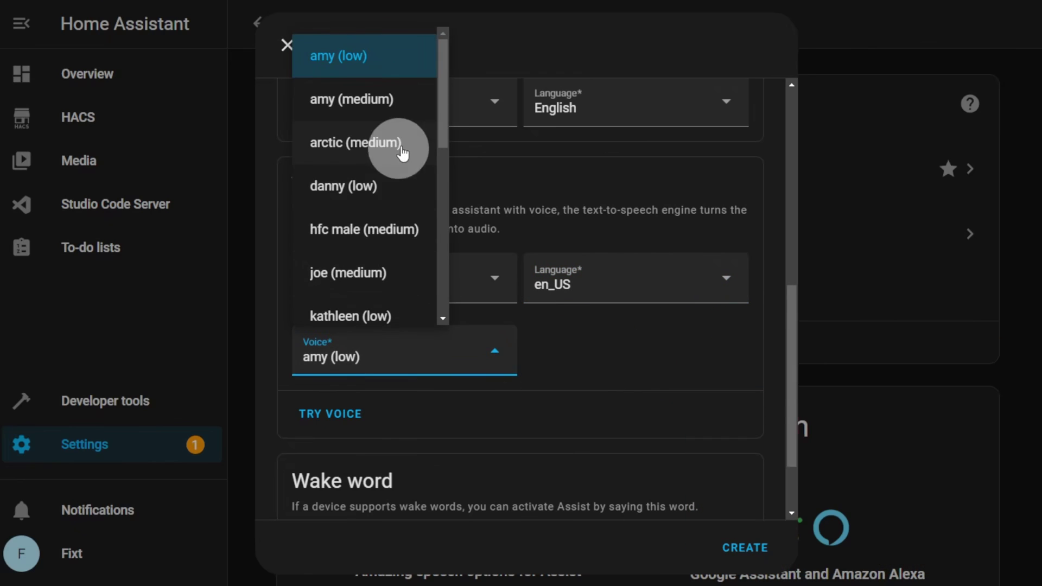
pyautogui.moveTo(442, 112); pyautogui.dragTo(438, 303)
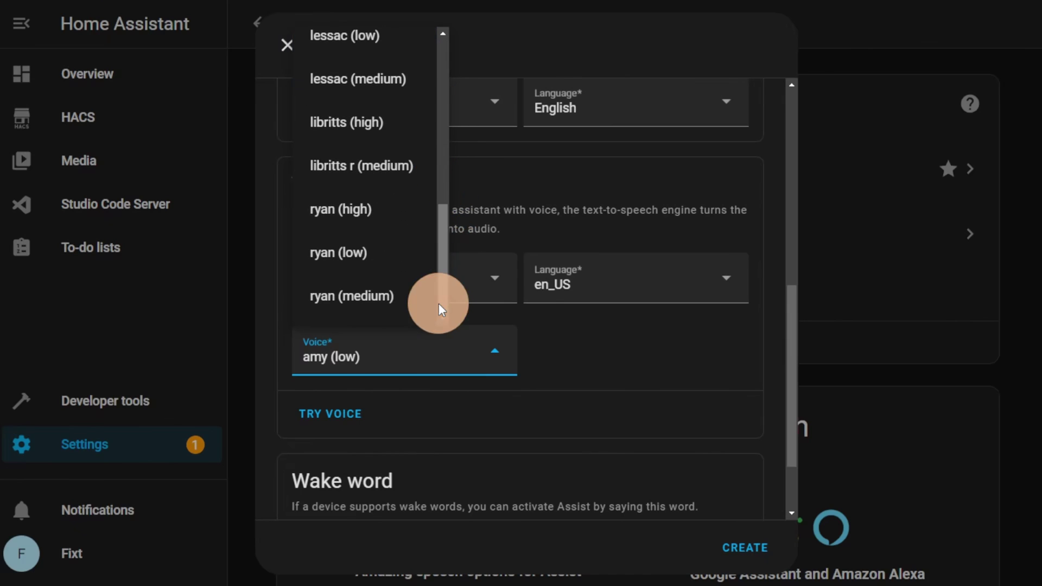
pyautogui.click(374, 207)
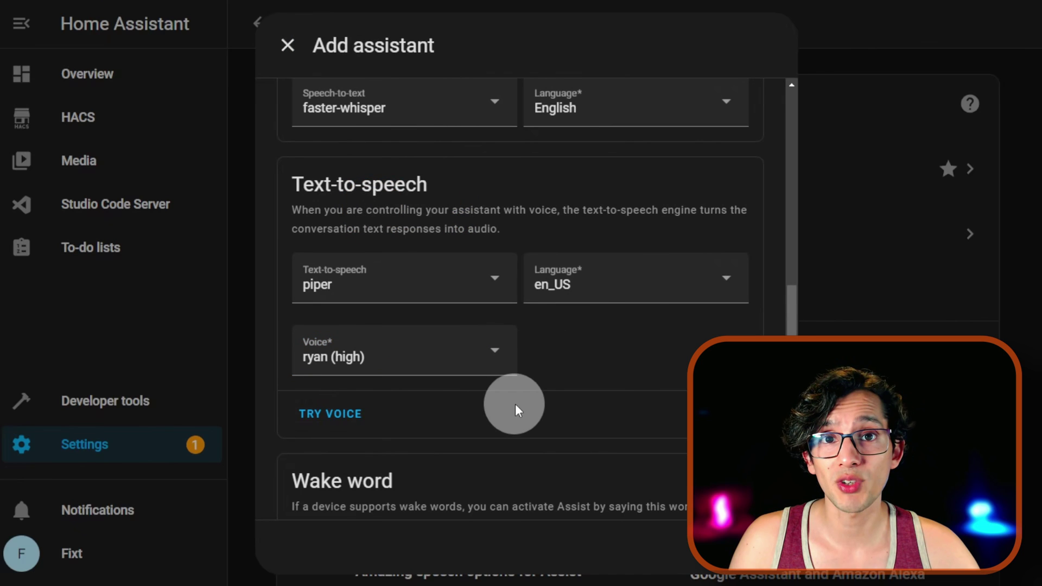
pyautogui.click(325, 415)
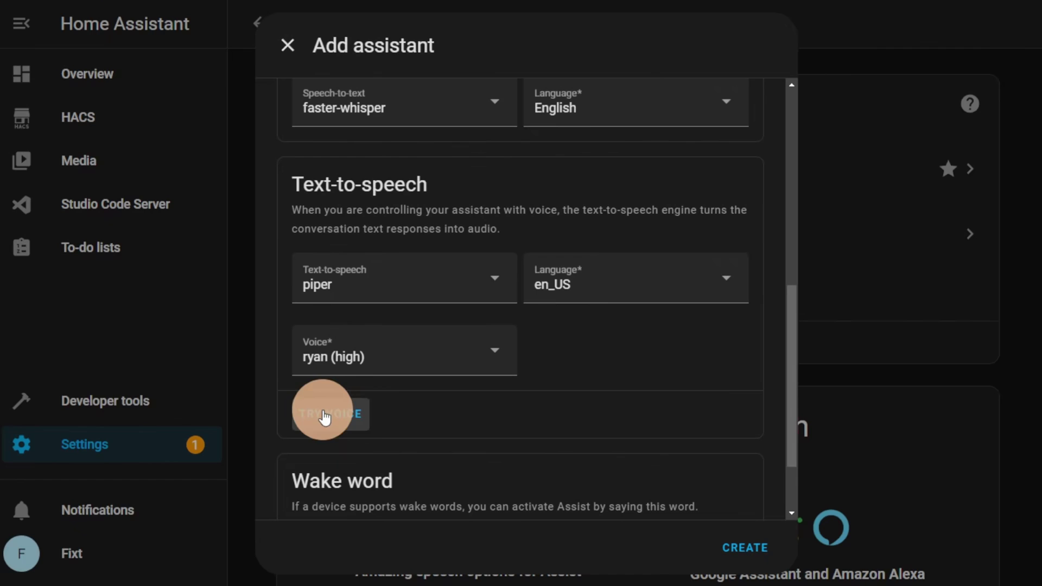
pyautogui.click(595, 382)
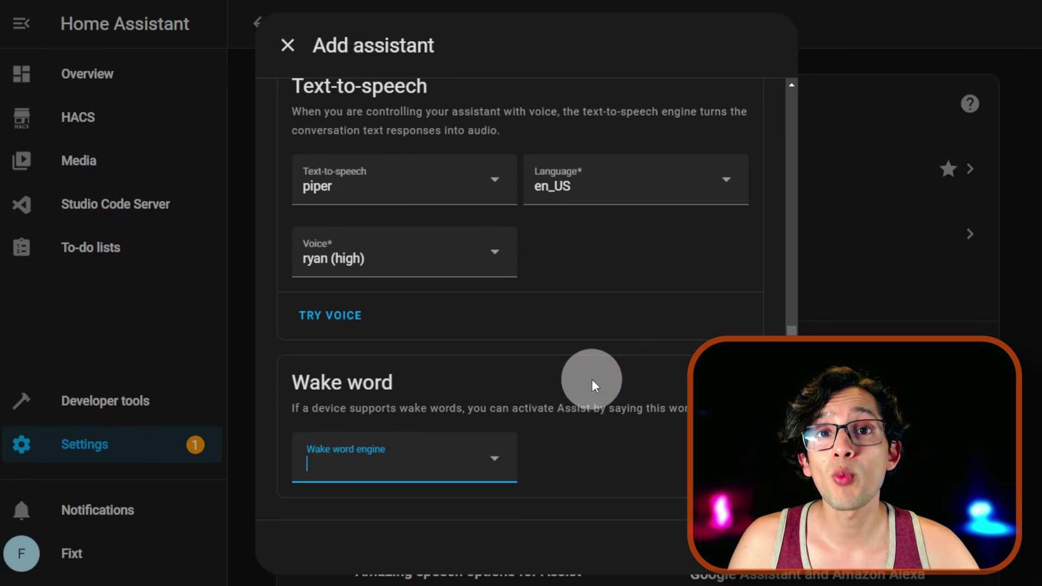
# Step: Choose openwakeword as wake word engine with 'ok nabu' as wake word, then create the assistant
pyautogui.click(503, 460)
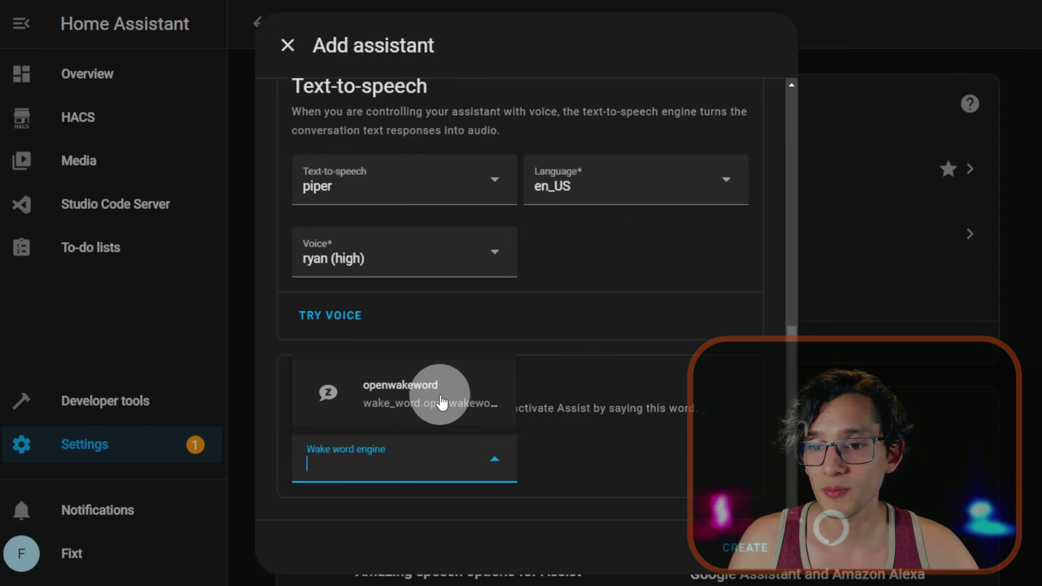
pyautogui.click(440, 396)
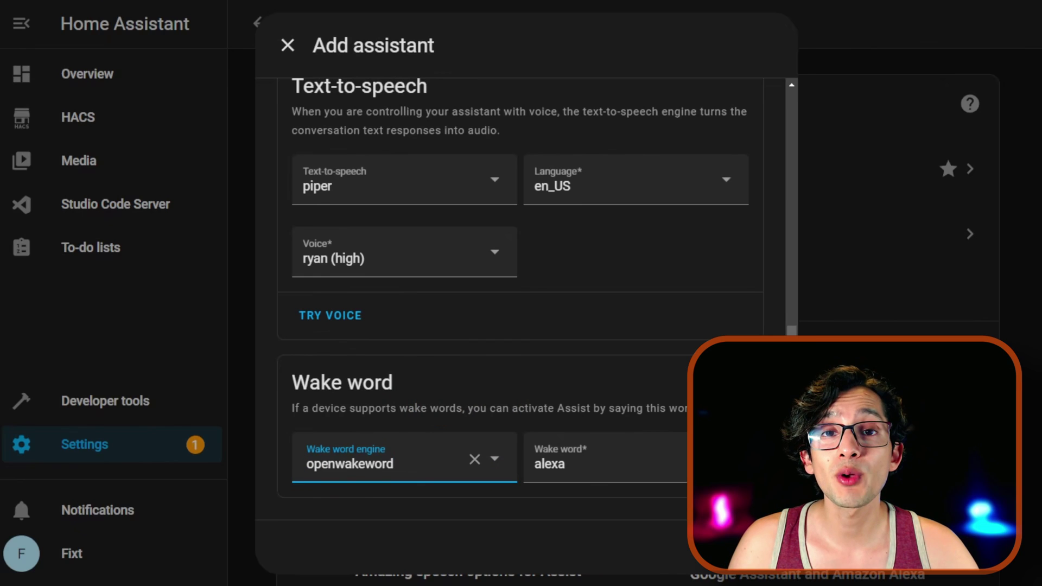
pyautogui.click(725, 457)
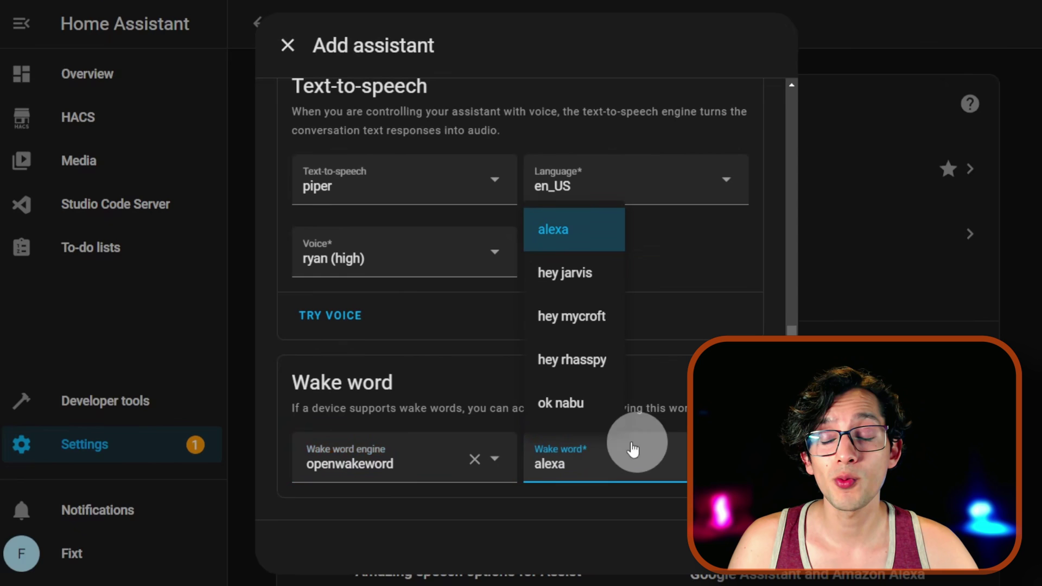
pyautogui.click(575, 402)
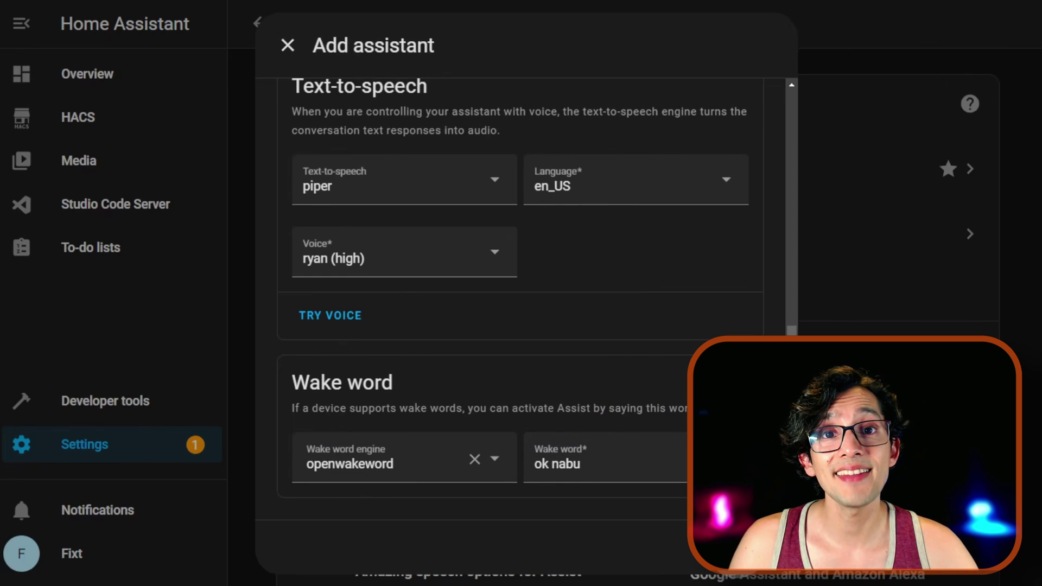
pyautogui.click(739, 551)
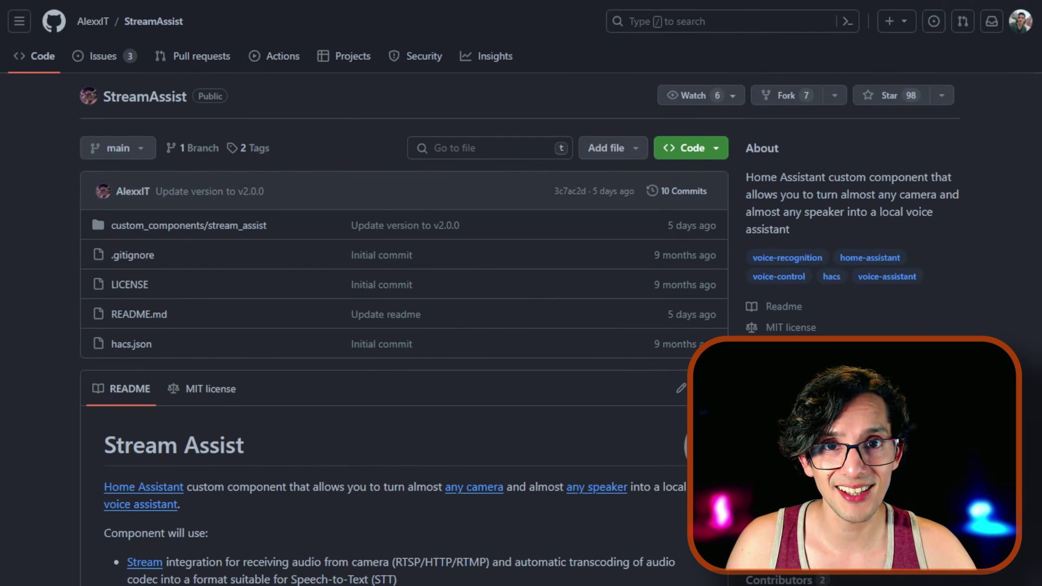
# Step: Scroll the AlexxIT/StreamAssist README down toward the Installation section
pyautogui.scroll(-8, 404, 326)
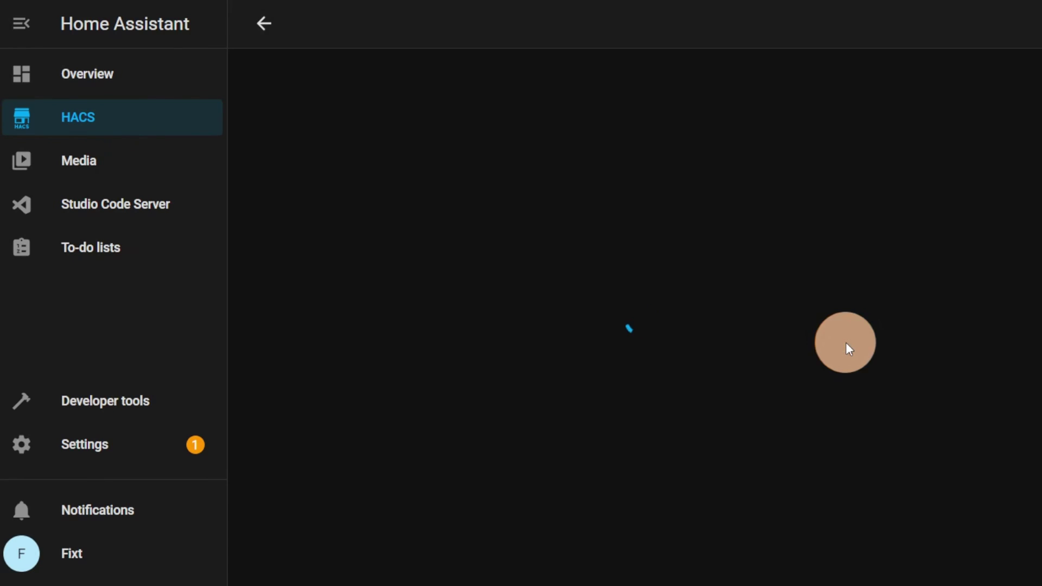
# Step: Add the Stream Assist repository to HACS and download it
pyautogui.click(844, 348)
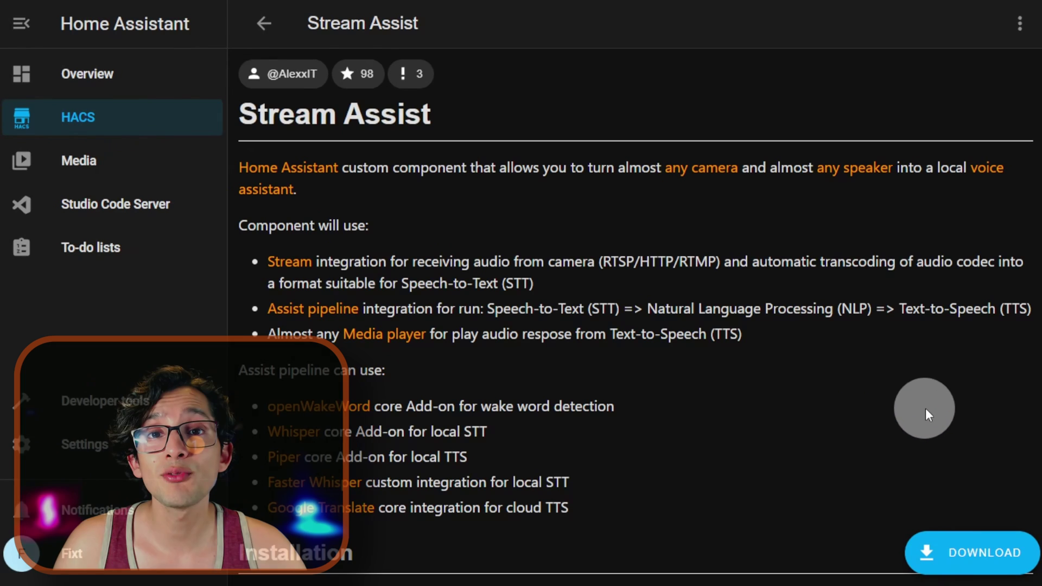
pyautogui.click(931, 548)
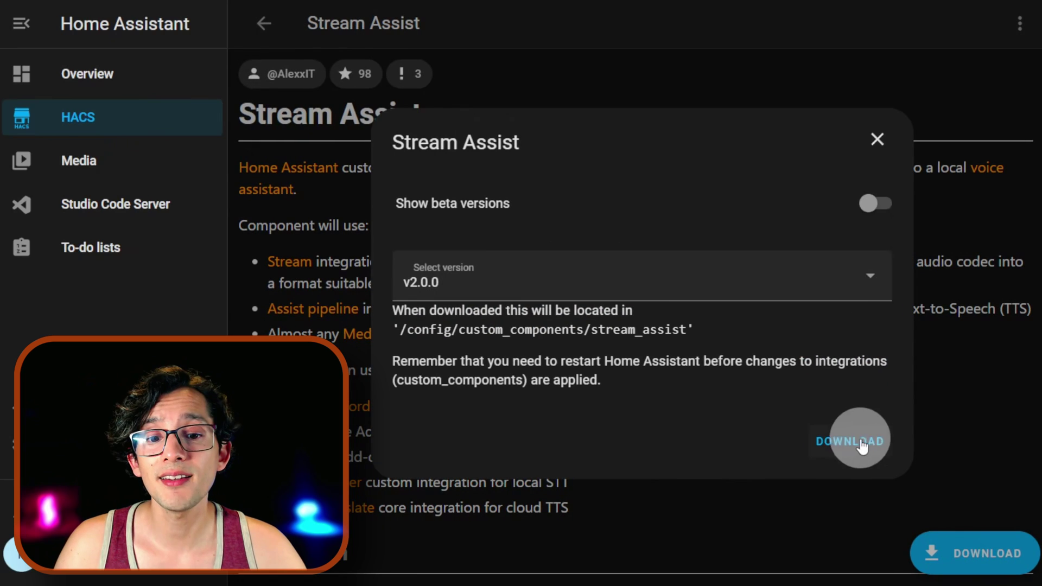
pyautogui.click(862, 442)
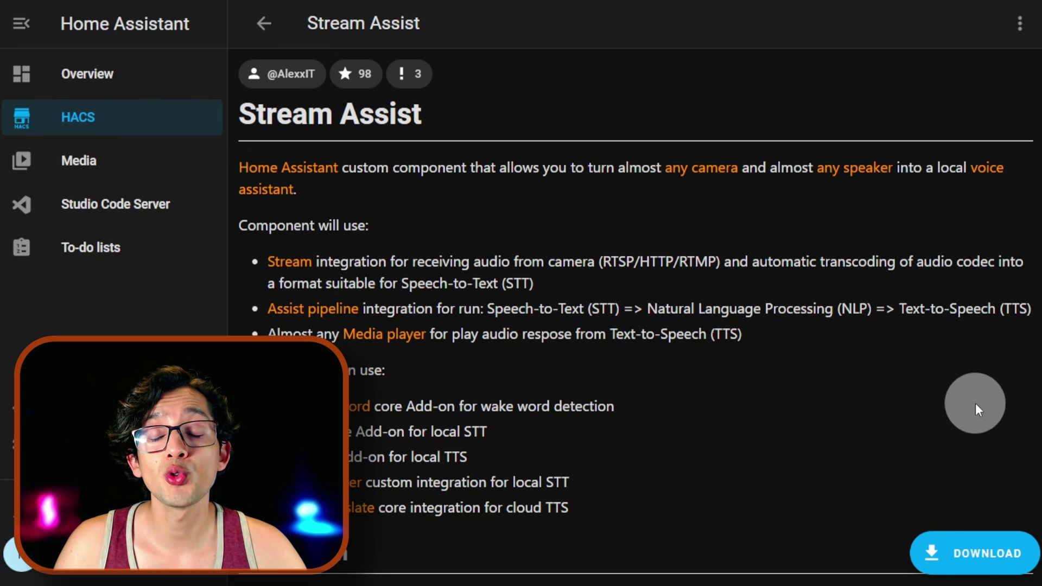
# Step: Restart Home Assistant fully from Developer tools
pyautogui.click(138, 403)
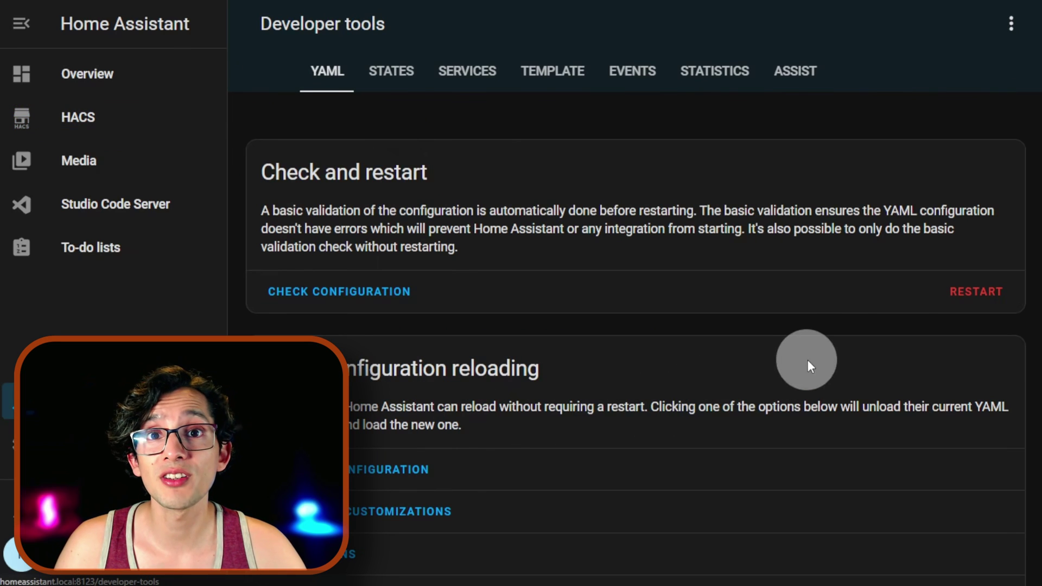
pyautogui.click(985, 296)
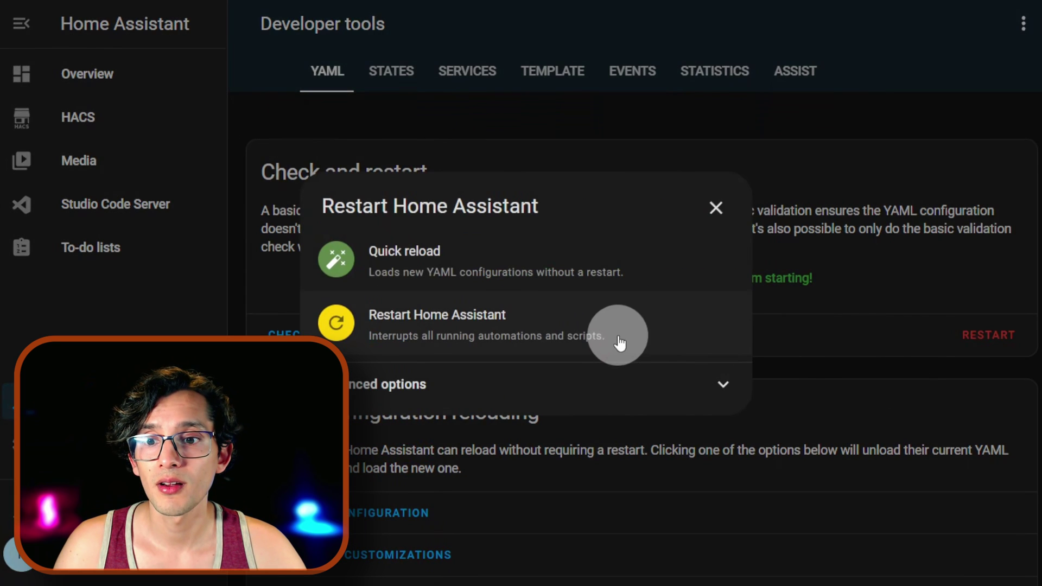
pyautogui.click(619, 341)
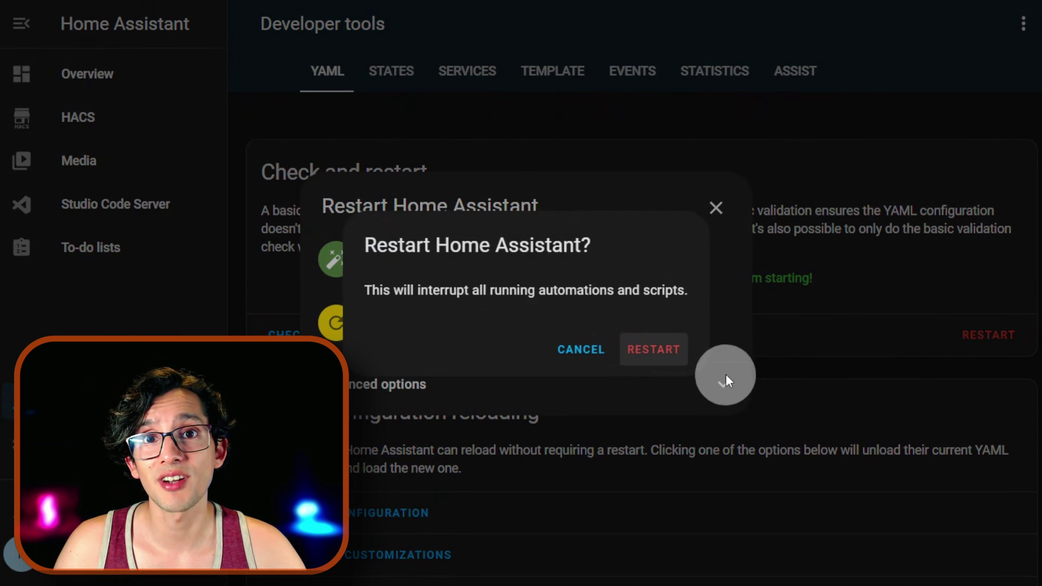
pyautogui.click(672, 351)
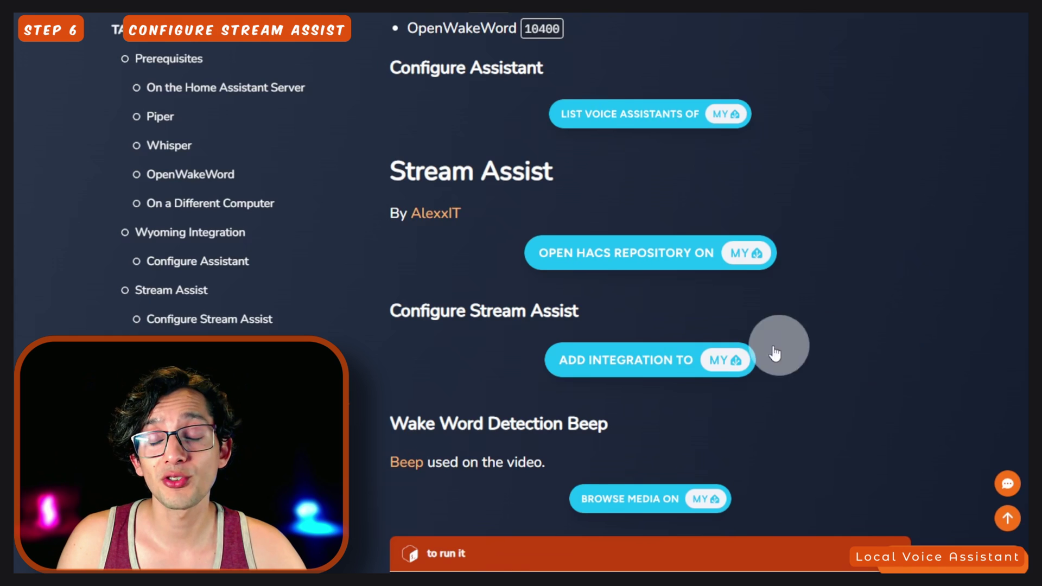
# Step: From the blog's link, add a Stream Assist entry named 'Living Room' using camera.hall_camera
pyautogui.click(636, 355)
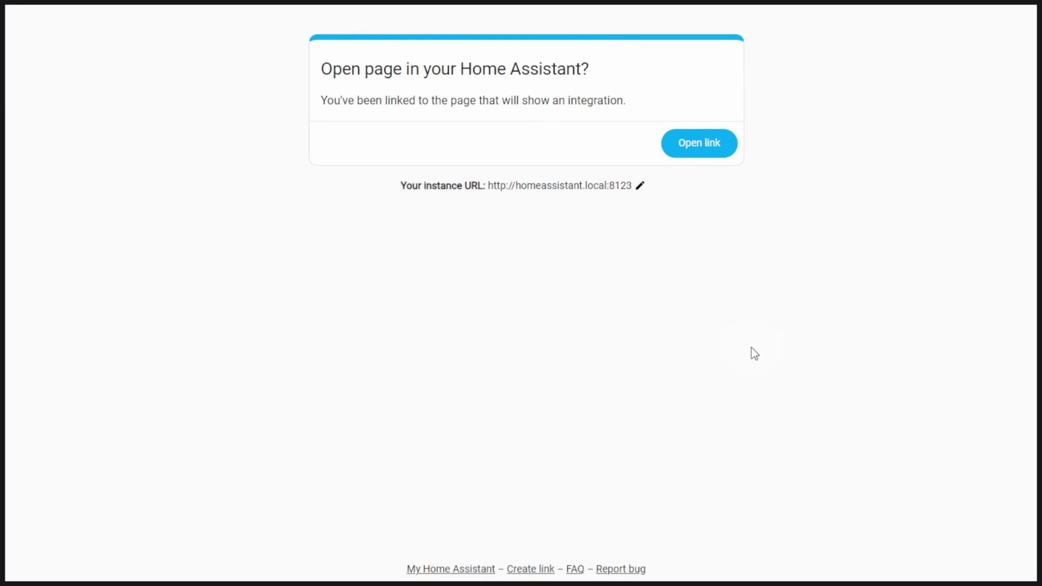
pyautogui.click(699, 157)
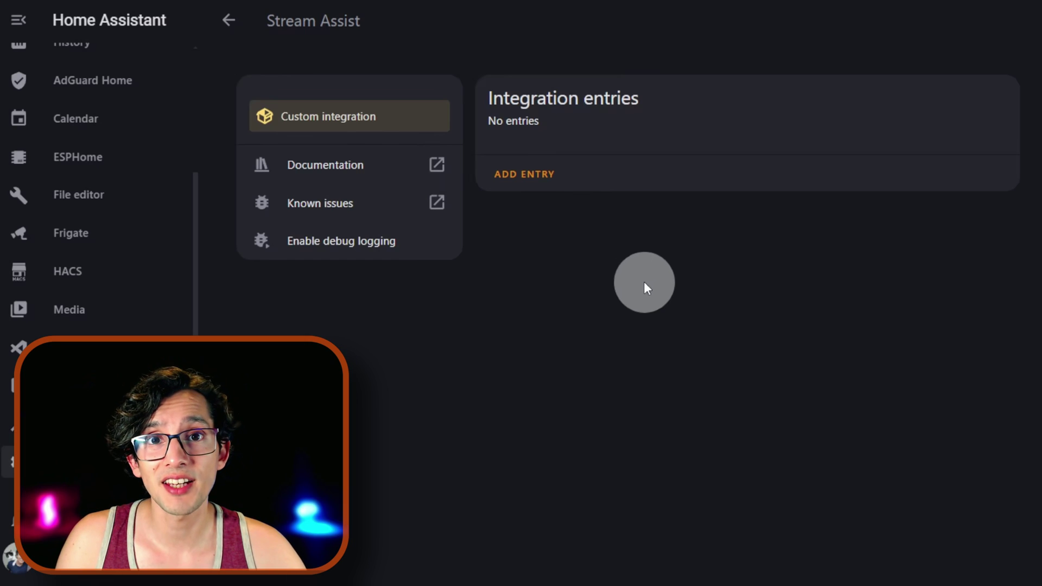
pyautogui.click(520, 174)
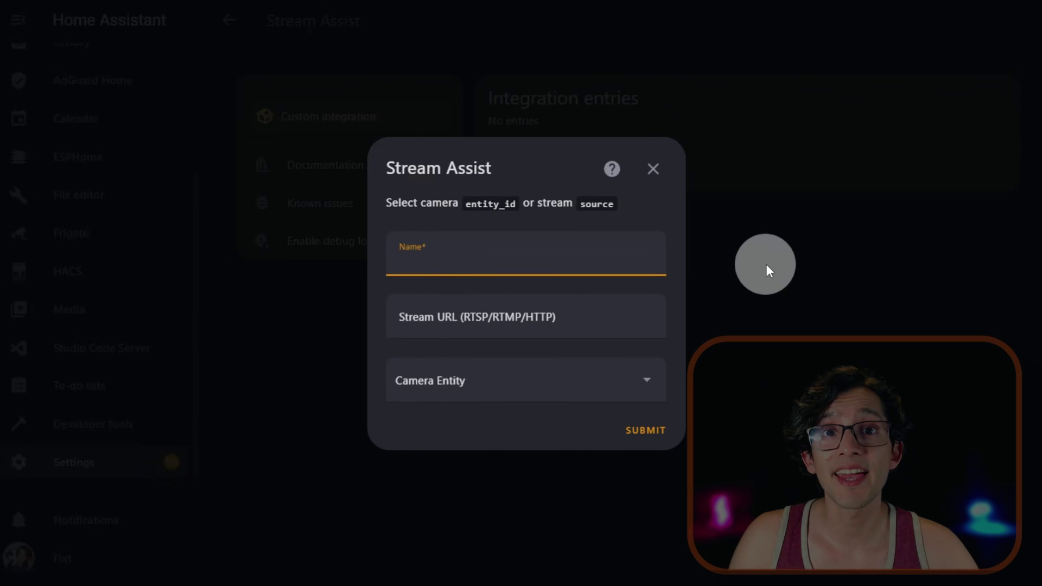
pyautogui.write('Living Room')
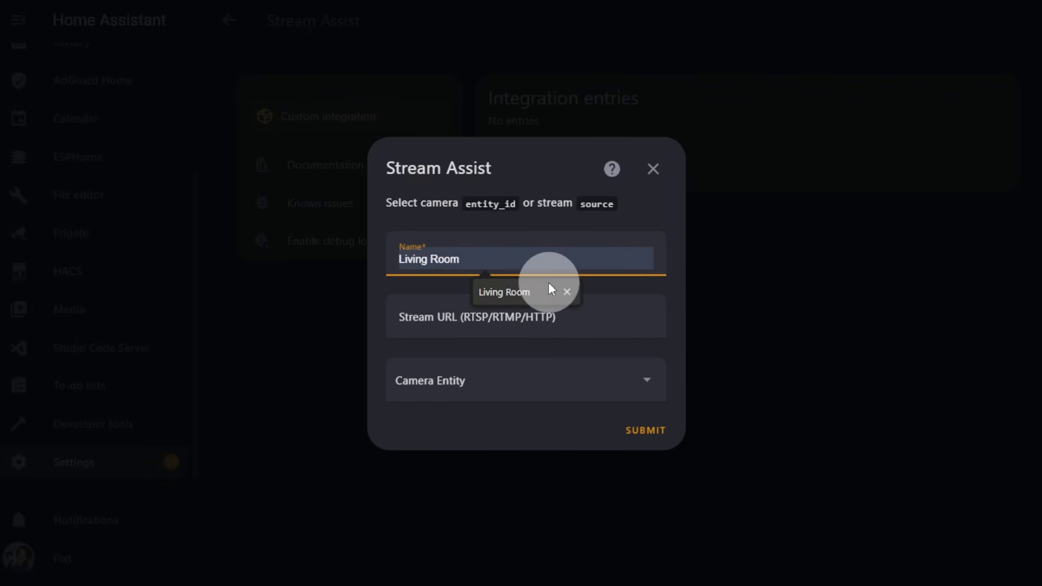
pyautogui.click(548, 282)
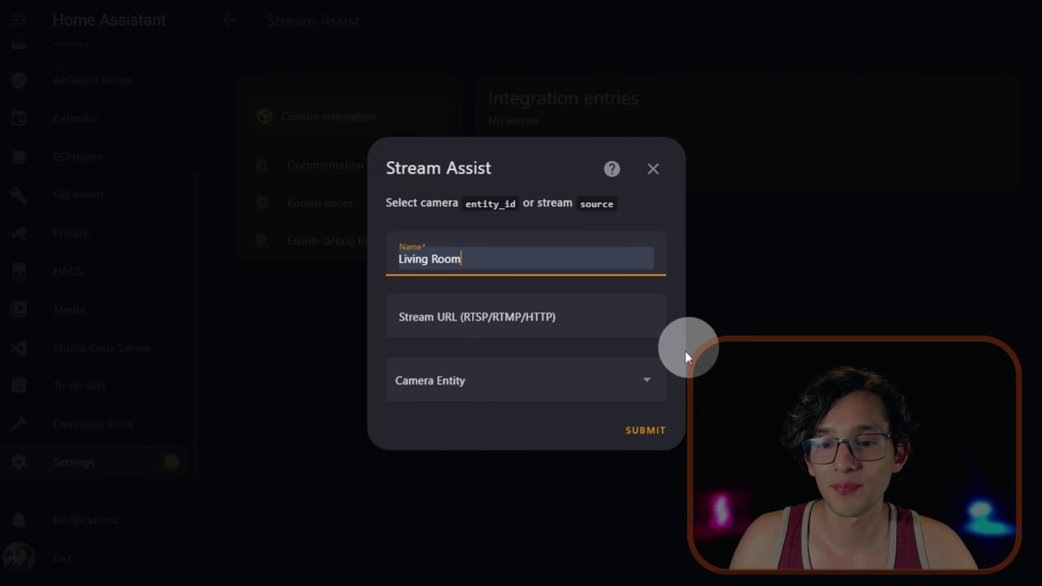
pyautogui.click(651, 379)
pyautogui.click(447, 164)
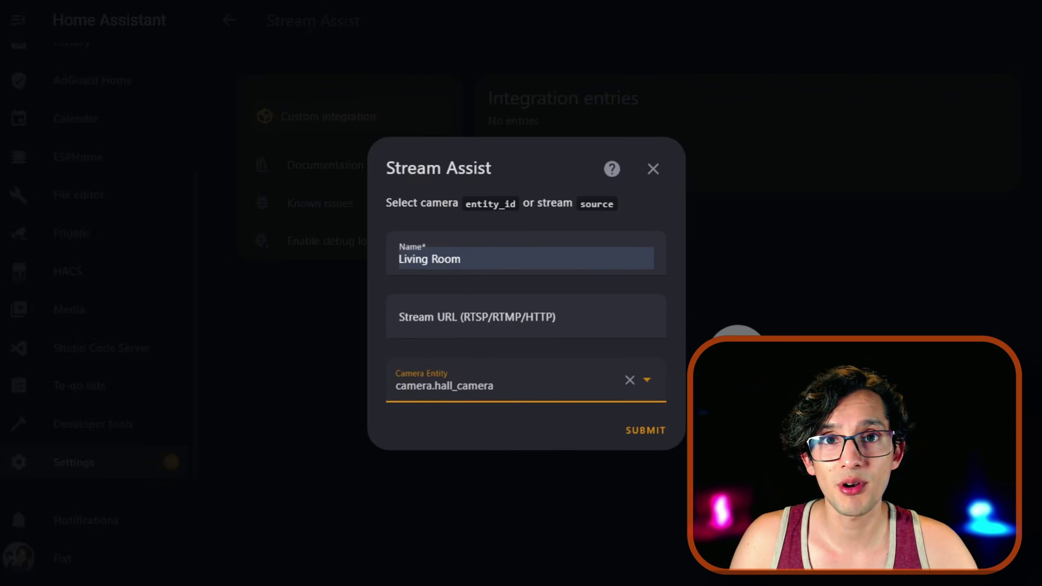
pyautogui.click(657, 434)
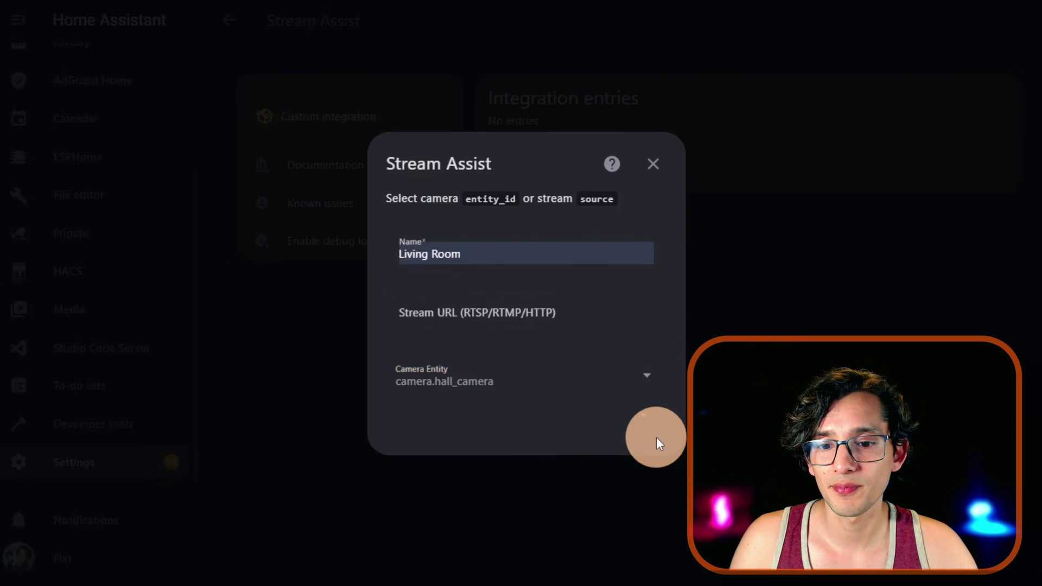
pyautogui.click(659, 398)
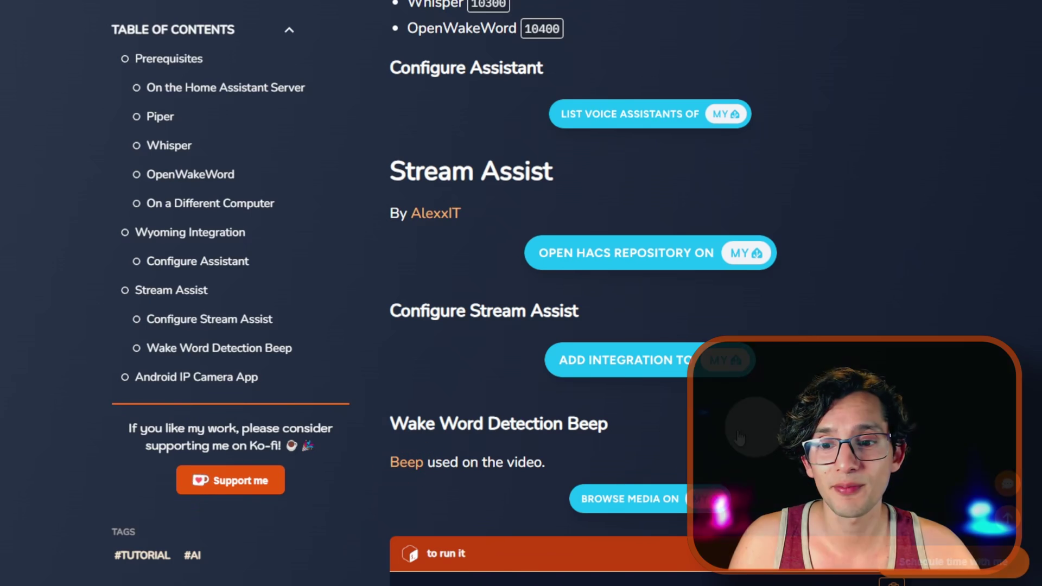
# Step: Download the Beep 6 sound effect from Pixabay as an MP3
pyautogui.click(403, 461)
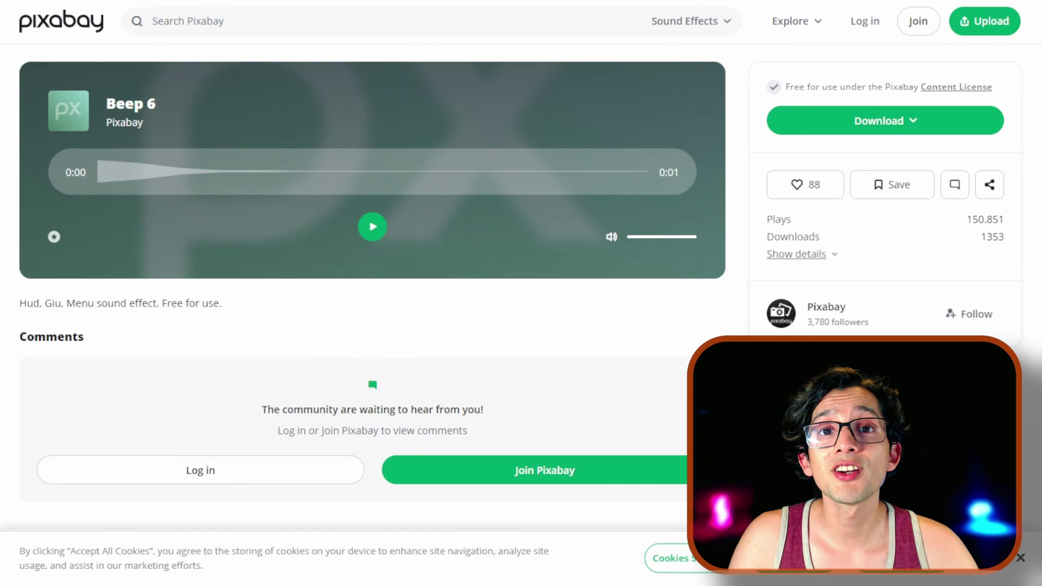
pyautogui.click(875, 128)
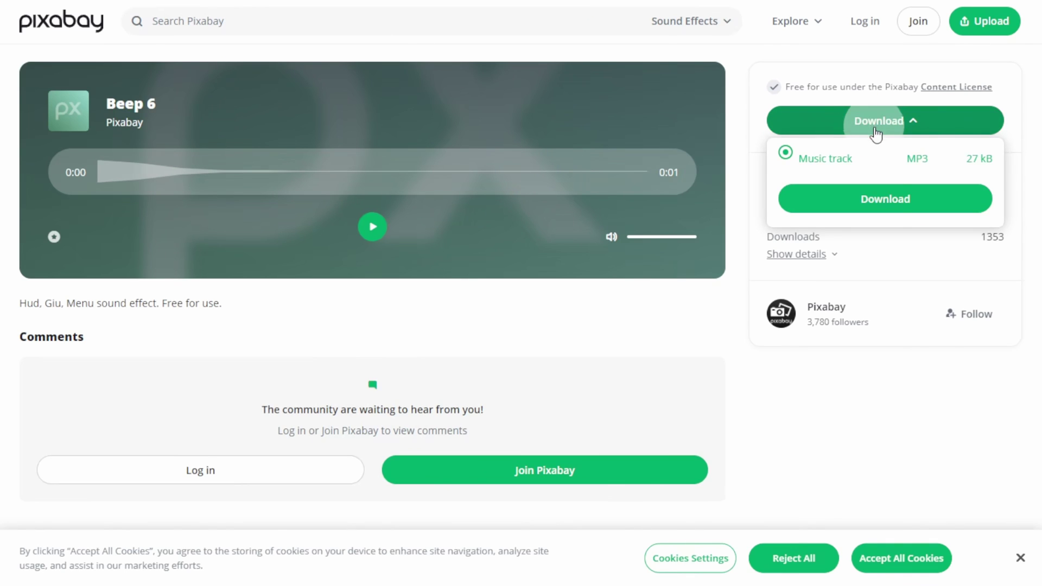
pyautogui.click(878, 199)
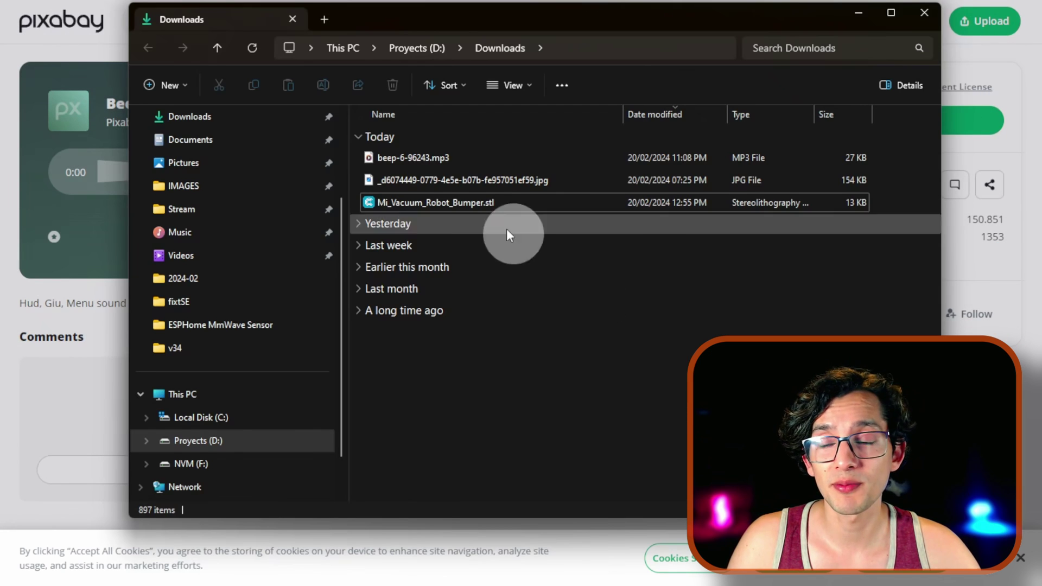
# Step: Rename the downloaded beep-6-96243.mp3 to beep.mp3
pyautogui.click(425, 157)
pyautogui.click(426, 157)
pyautogui.press('BackSpace')
pyautogui.press('BackSpace')
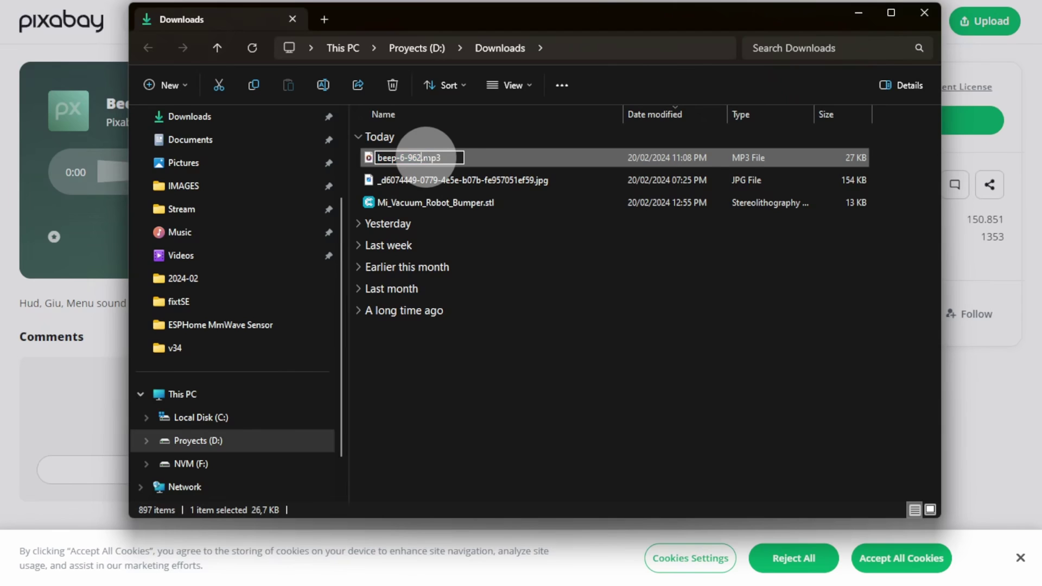
pyautogui.press('Return')
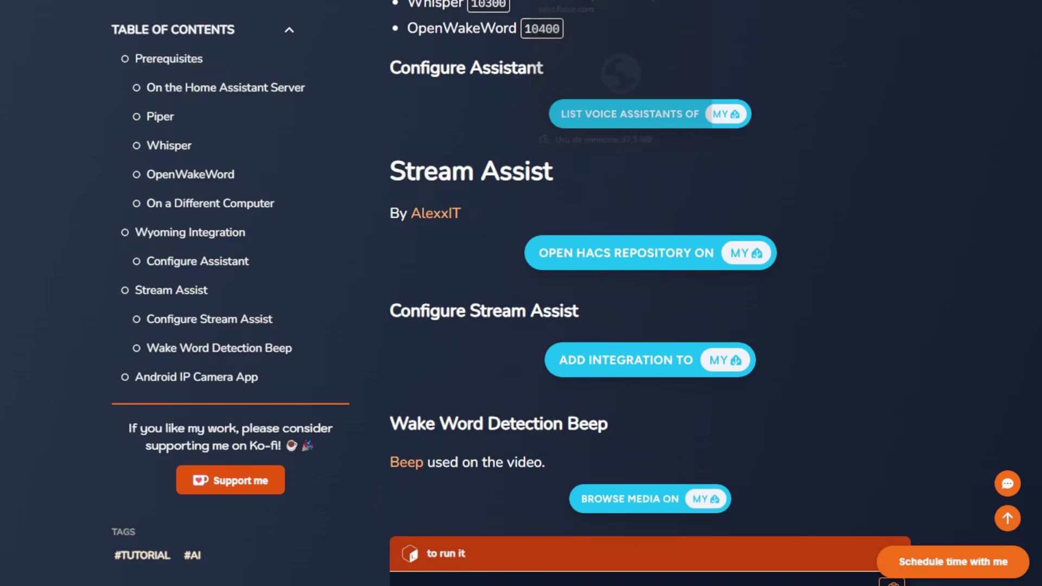
# Step: Follow the blog's Wake Word Detection Beep link to Home Assistant's media browser
pyautogui.click(812, 277)
pyautogui.click(597, 422)
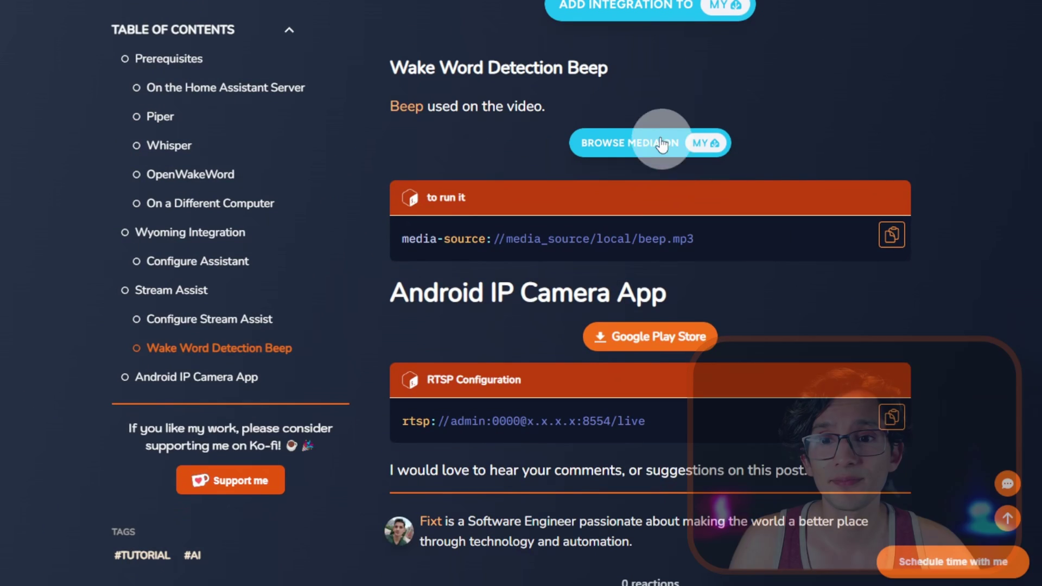
pyautogui.click(652, 130)
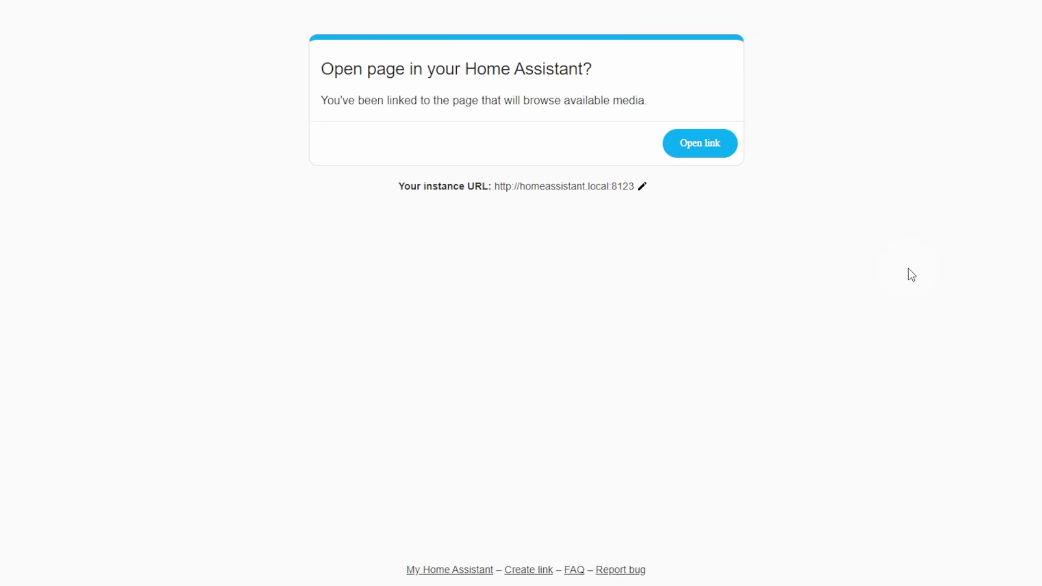
pyautogui.click(708, 140)
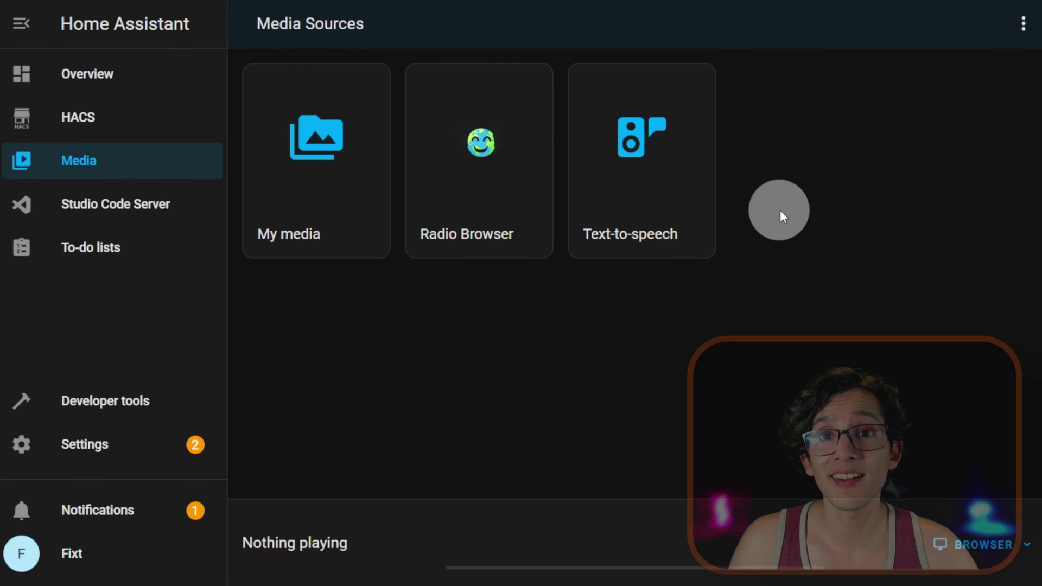
# Step: Upload beep.mp3 into the My media folder
pyautogui.click(294, 161)
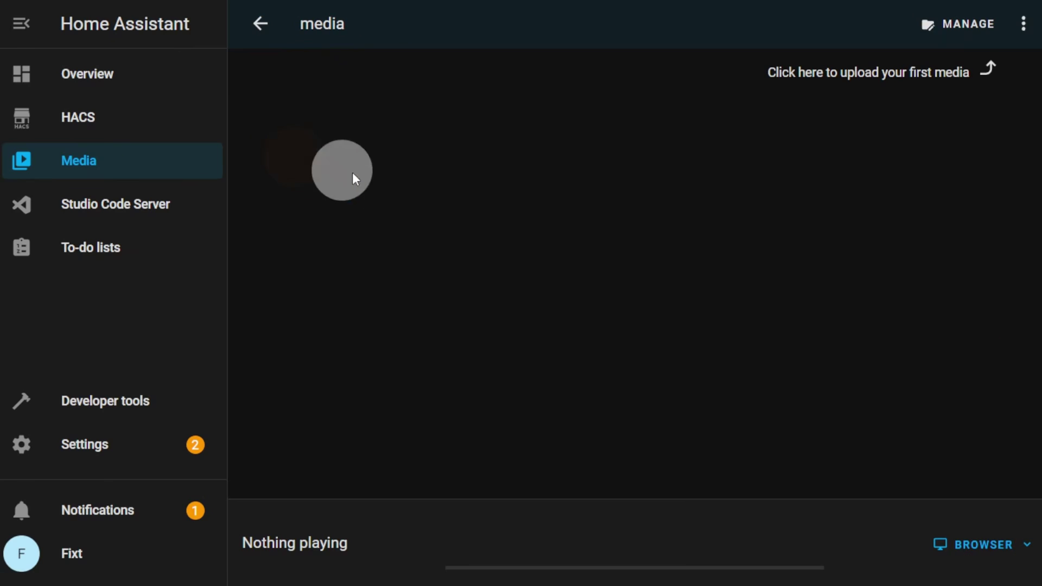
pyautogui.click(957, 27)
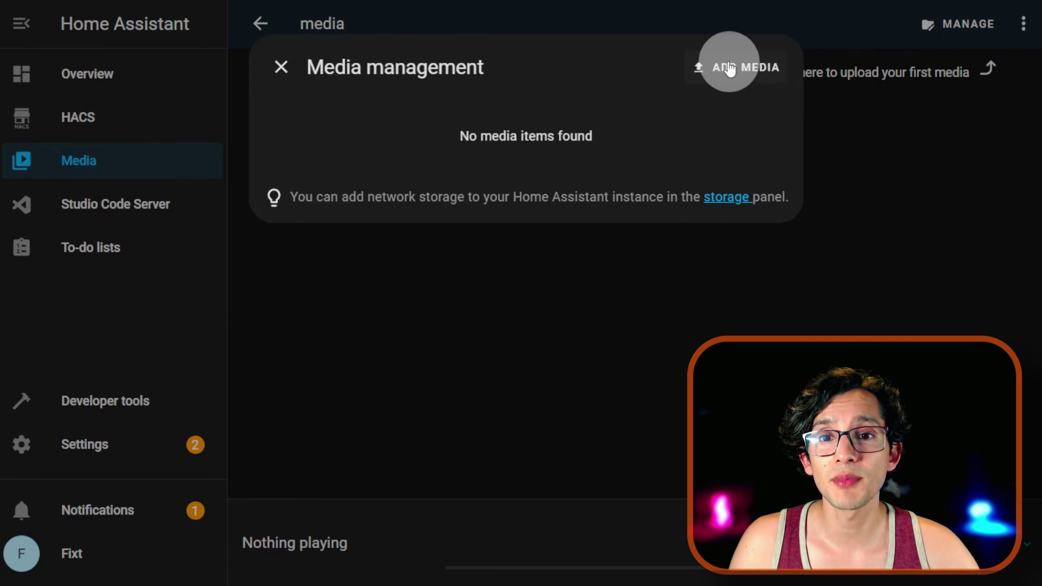
pyautogui.click(726, 66)
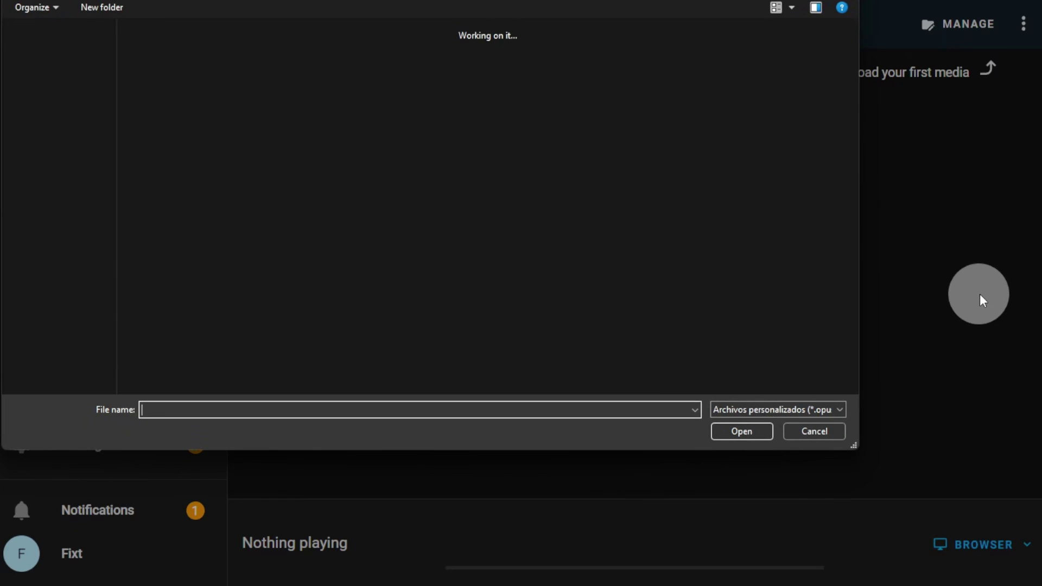
pyautogui.click(283, 76)
pyautogui.click(209, 79)
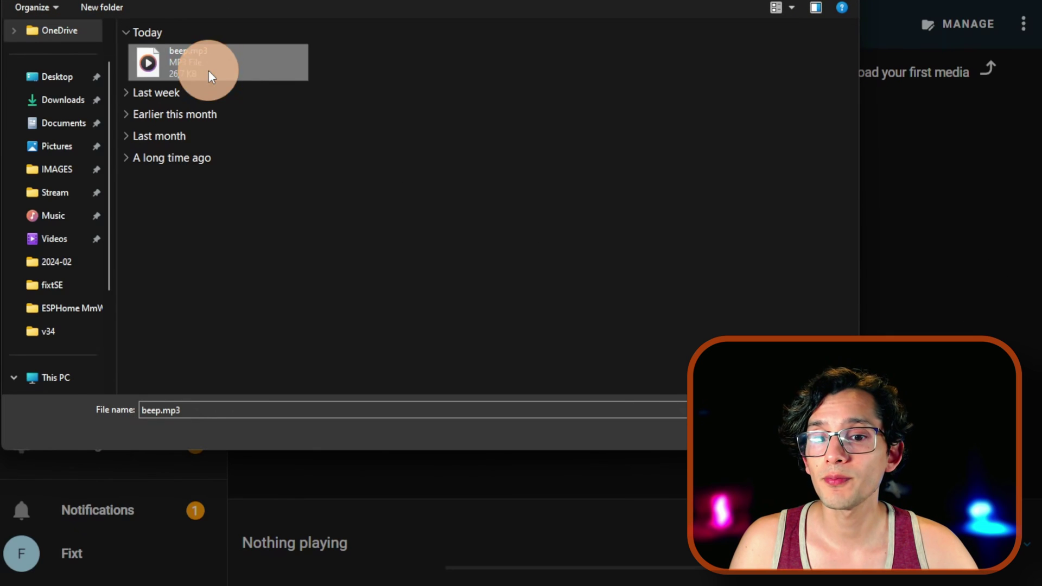
pyautogui.click(758, 437)
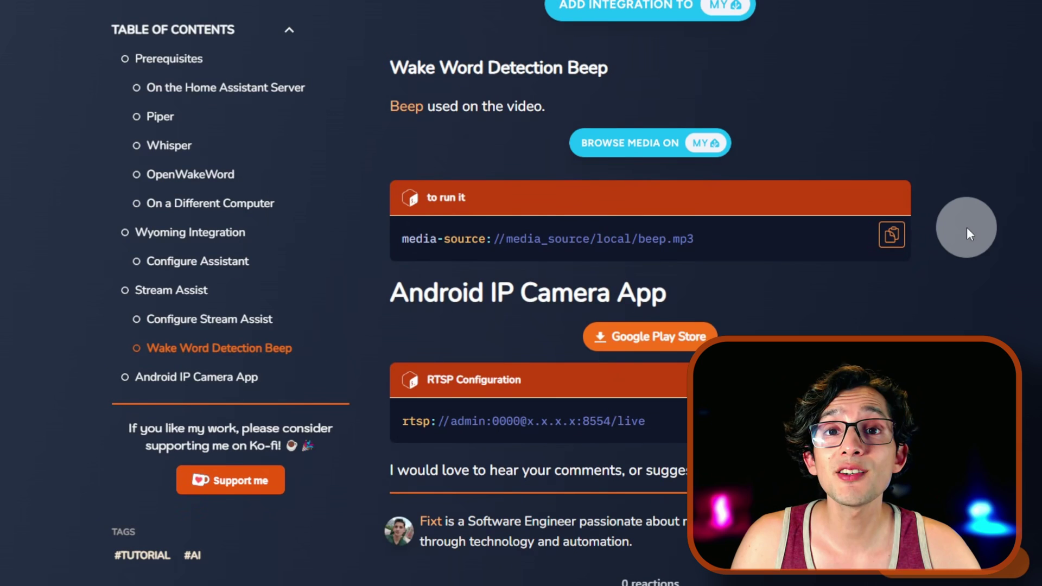
# Step: Copy the media-source://media_source/local/beep.mp3 path from the blog's code block
pyautogui.click(892, 234)
pyautogui.scroll(3, 952, 223)
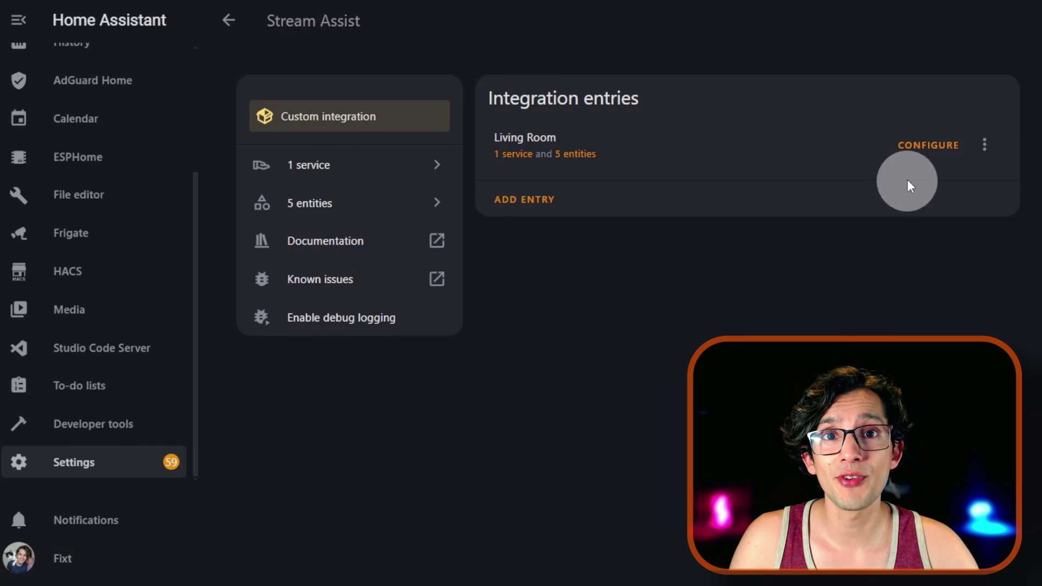
# Step: Configure Living Room with player media_player.living_room, the beep.mp3 path as STT start media, and the Assist pipeline
pyautogui.click(925, 148)
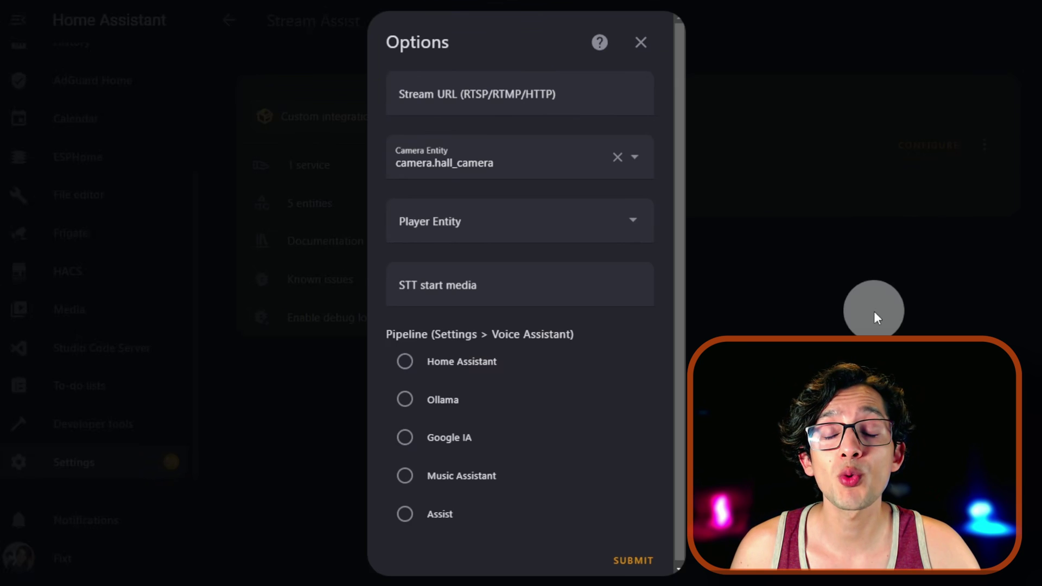
pyautogui.click(629, 223)
pyautogui.scroll(-5, 640, 407)
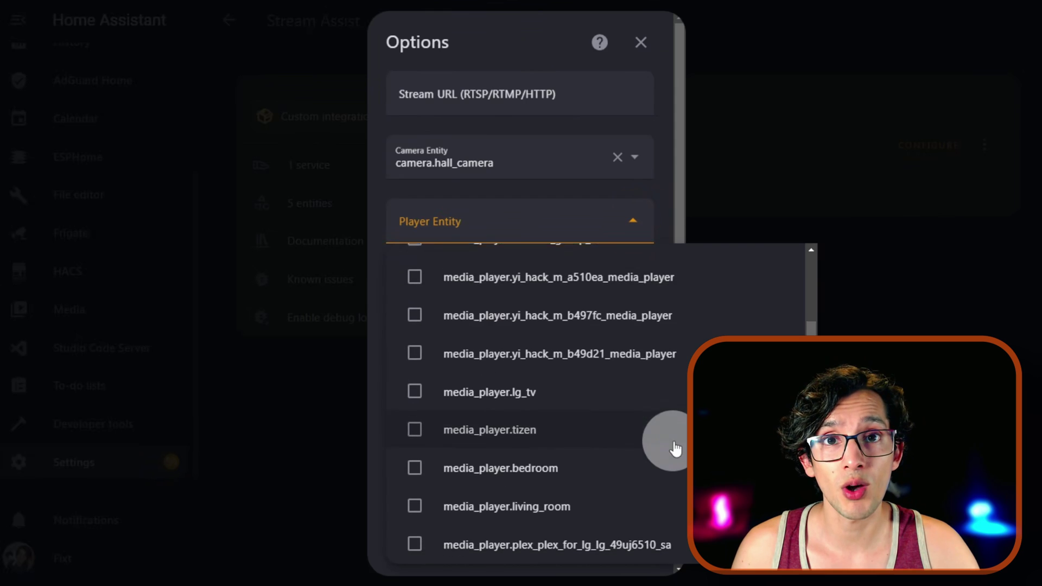
pyautogui.scroll(-1, 624, 449)
pyautogui.click(558, 452)
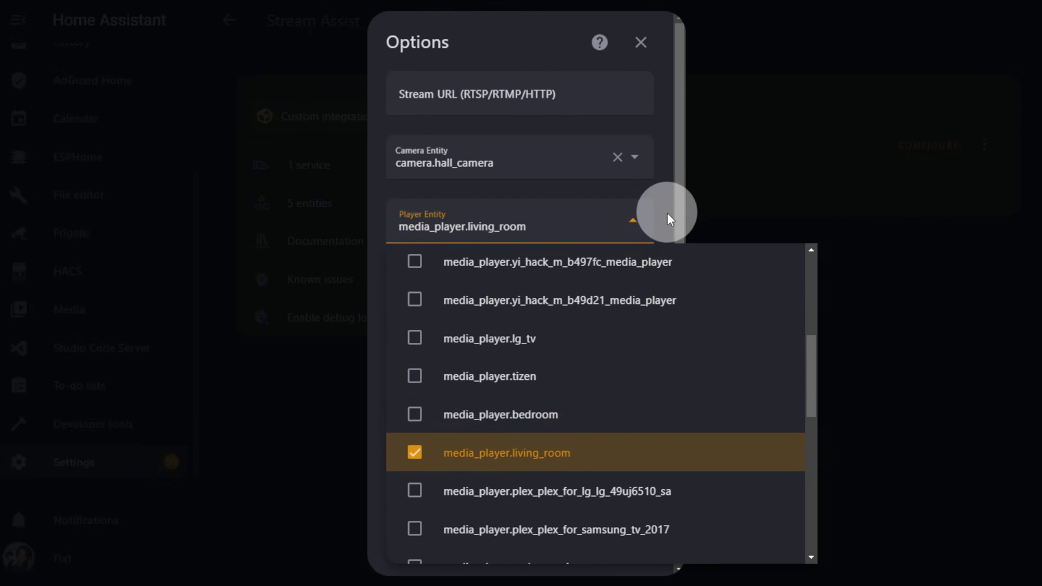
pyautogui.click(666, 213)
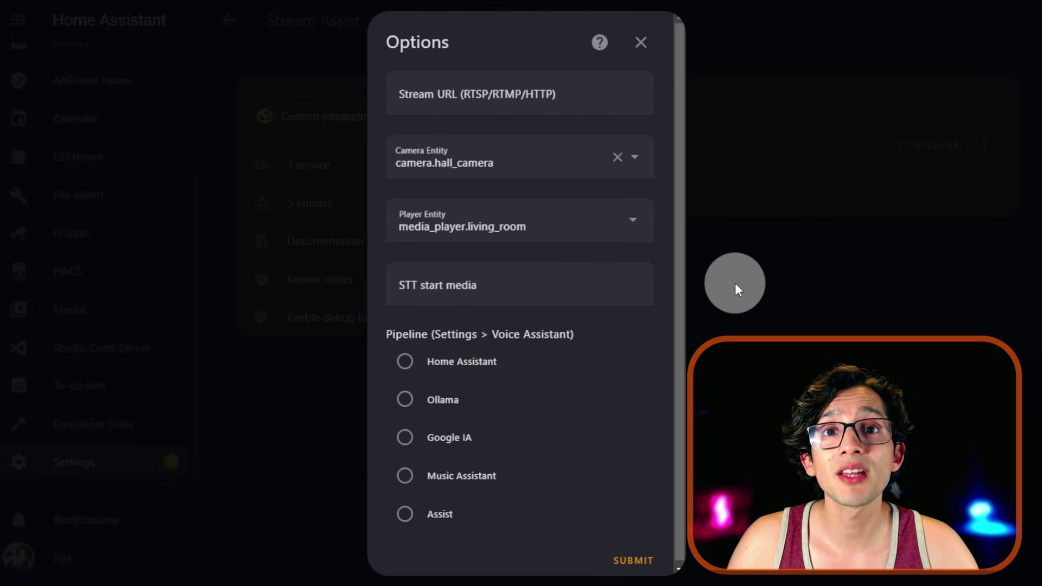
pyautogui.click(538, 281)
pyautogui.hotkey('ctrl', 'v')
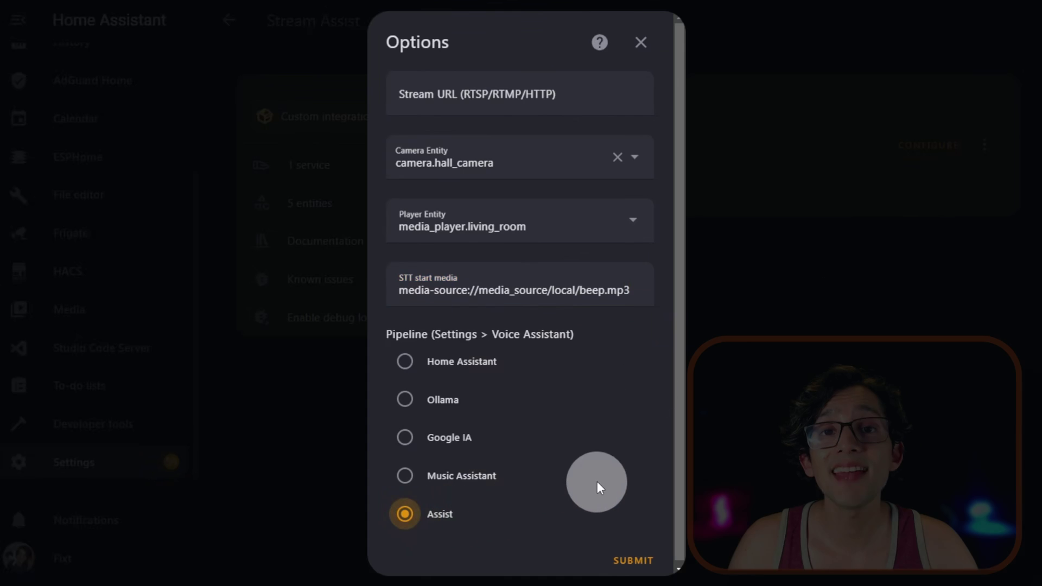
pyautogui.click(620, 562)
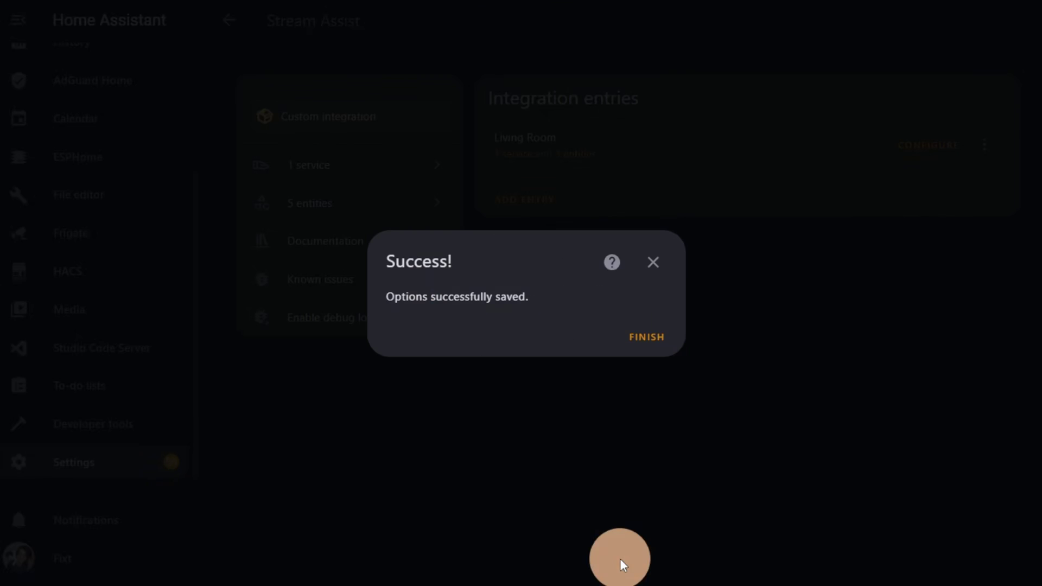
pyautogui.click(648, 346)
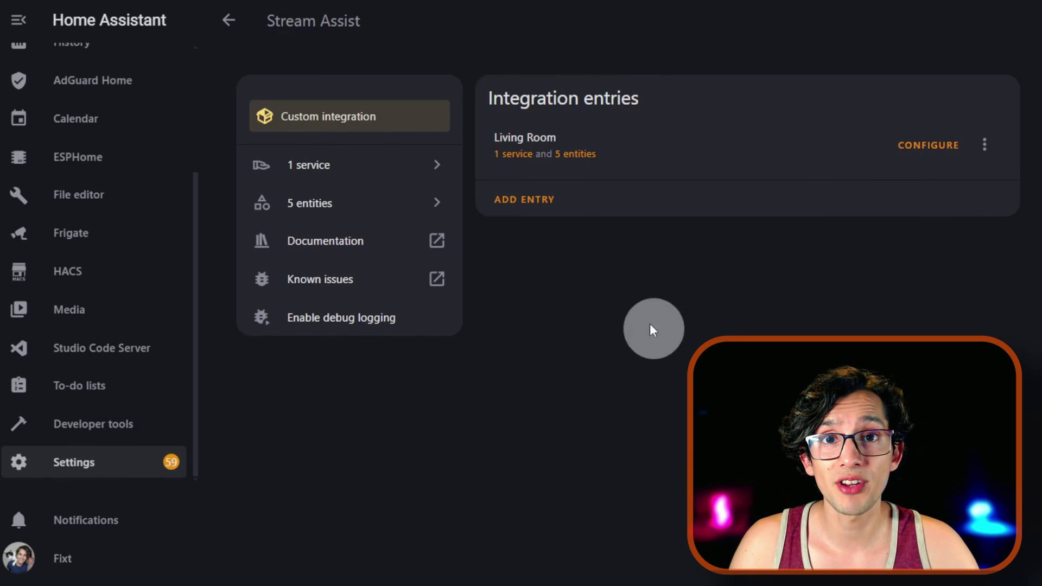
# Step: Turn on the MIC switch on the Living Room device page
pyautogui.click(507, 156)
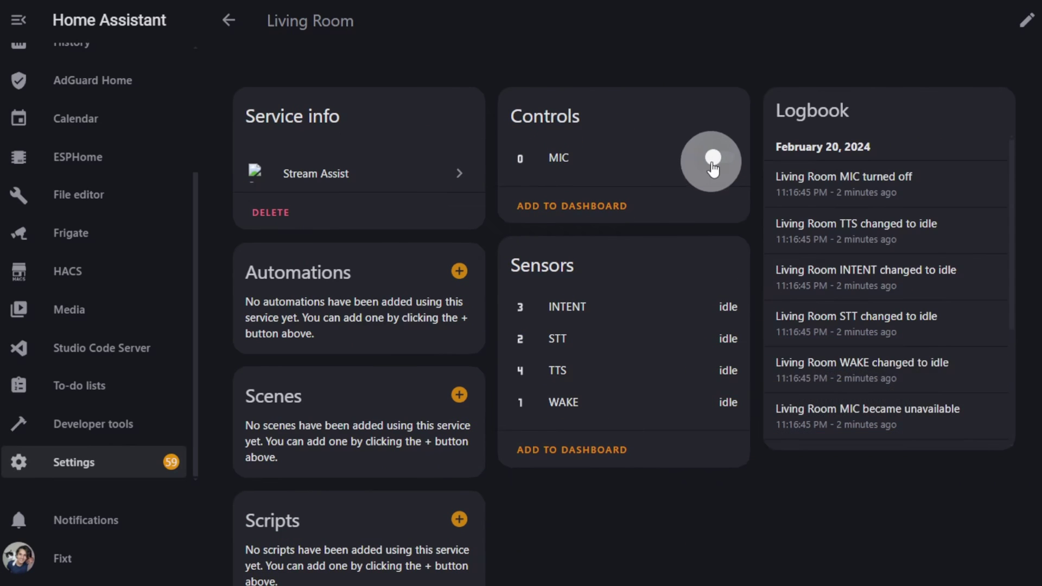
pyautogui.click(713, 163)
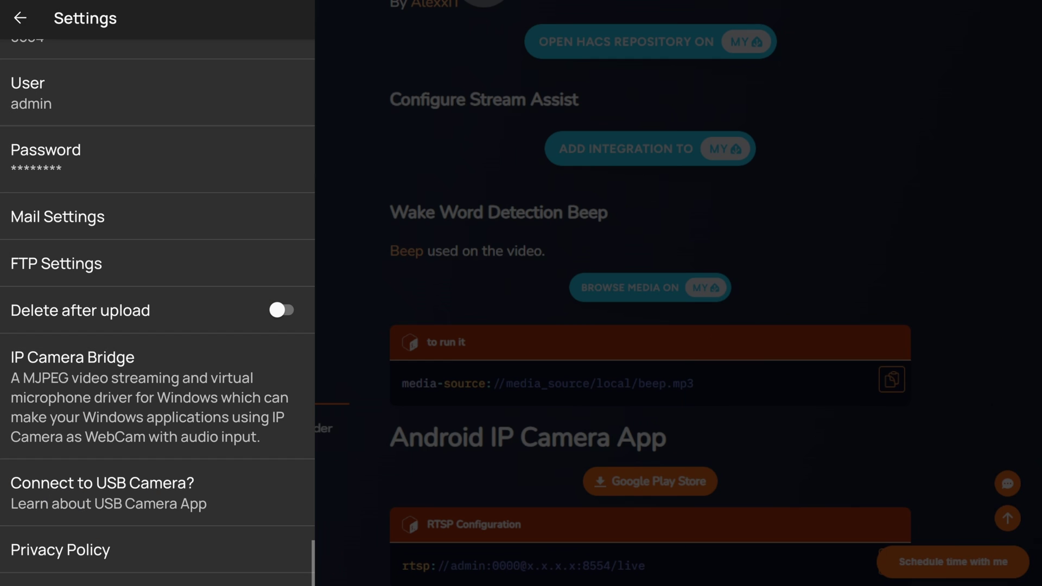
# Step: Start the IP Camera server, allowing camera and audio access while using the app, and enable RTSP
pyautogui.click(20, 18)
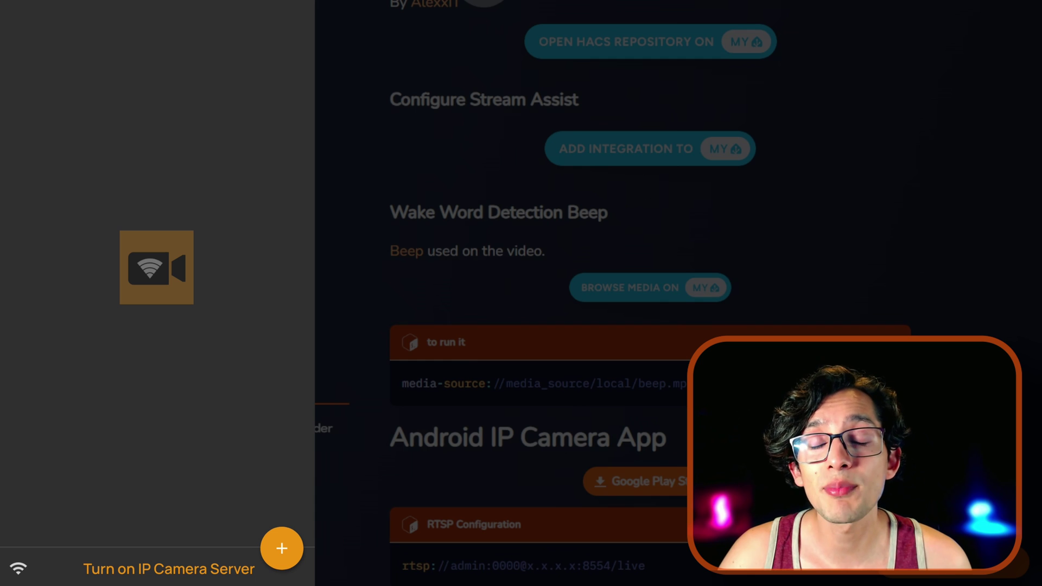
pyautogui.click(163, 568)
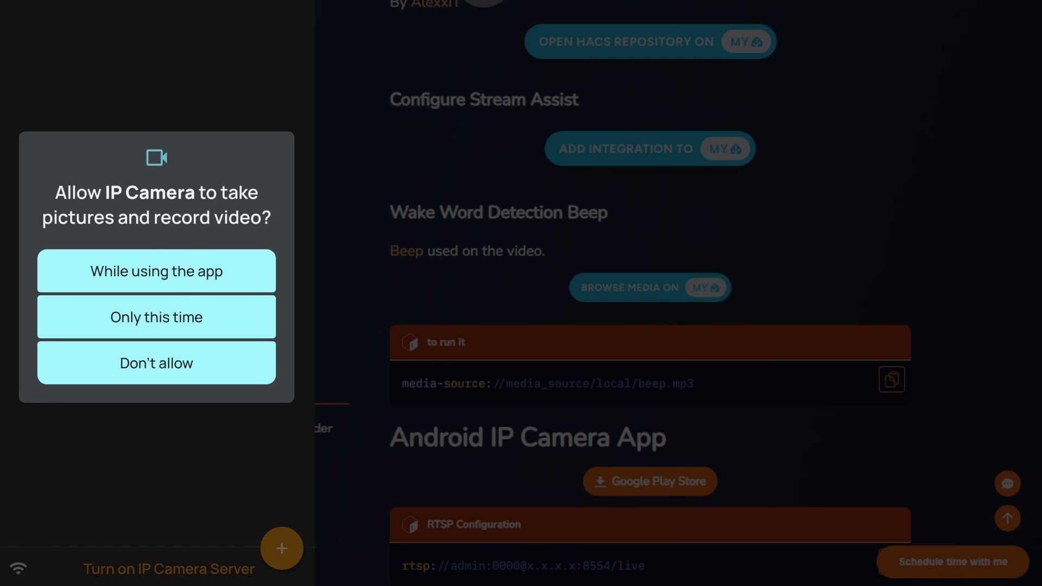
pyautogui.click(152, 271)
pyautogui.click(152, 271)
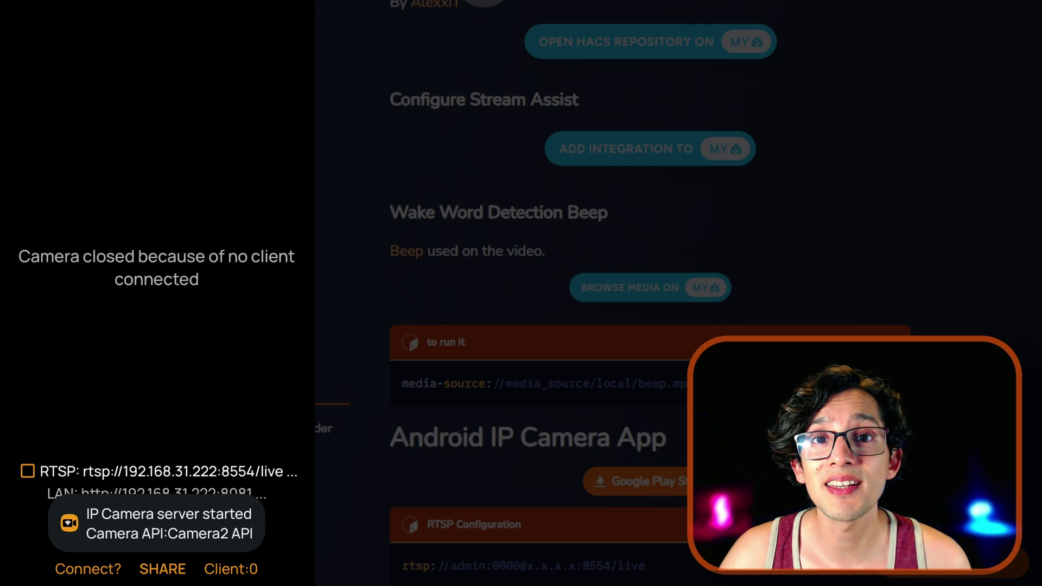
pyautogui.click(27, 470)
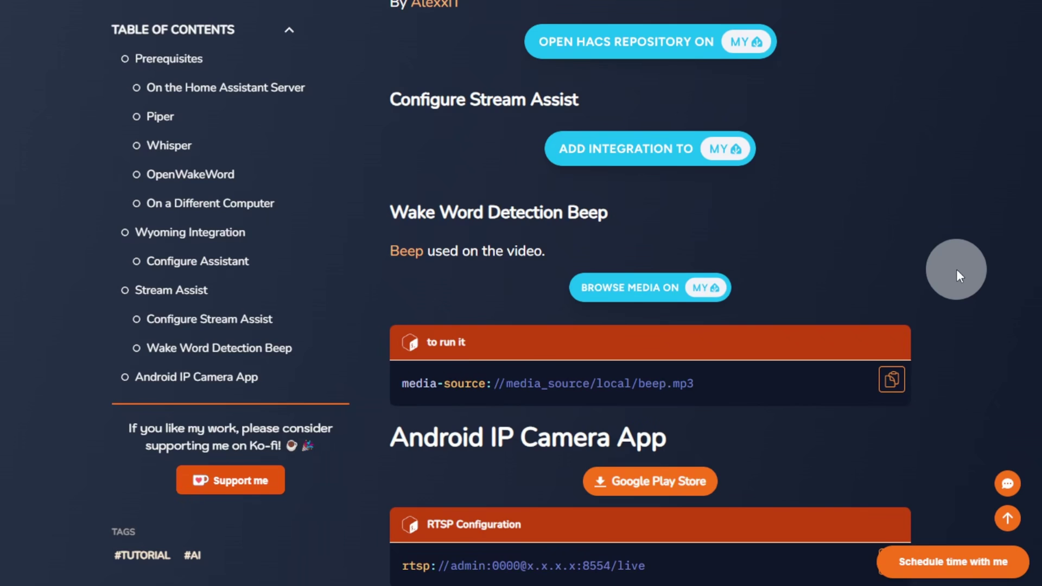
# Step: Open the Stream Assist integration page in your Home Assistant from the blog's Add integration link
pyautogui.scroll(-3, 956, 269)
pyautogui.scroll(-2, 956, 269)
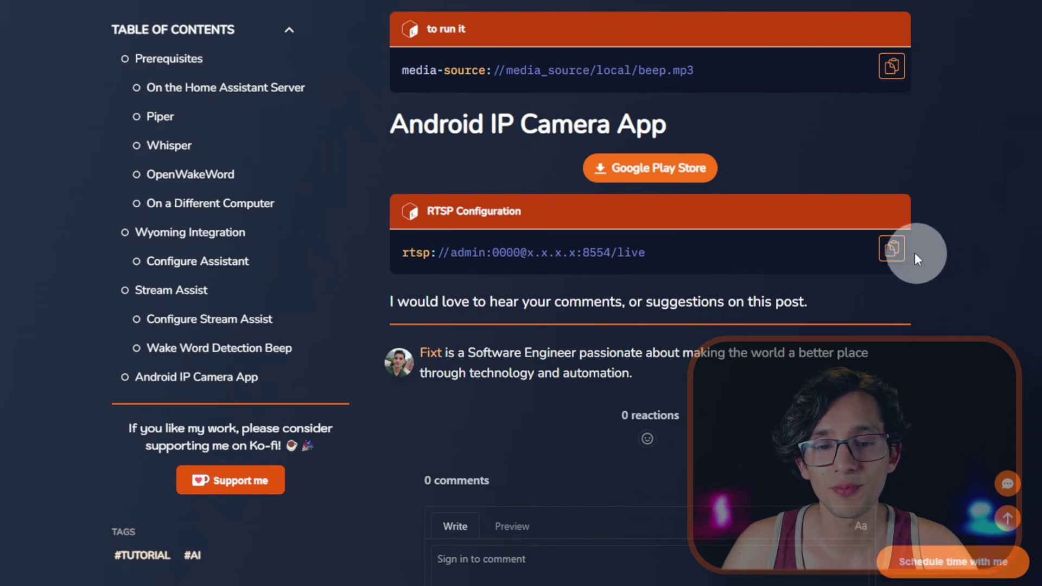
pyautogui.scroll(6, 975, 246)
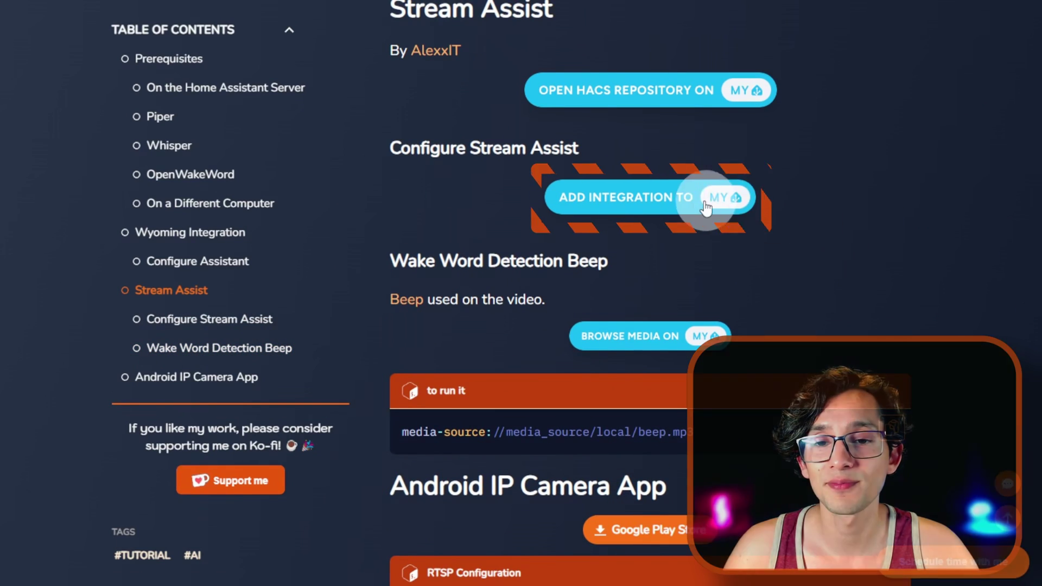
pyautogui.click(689, 197)
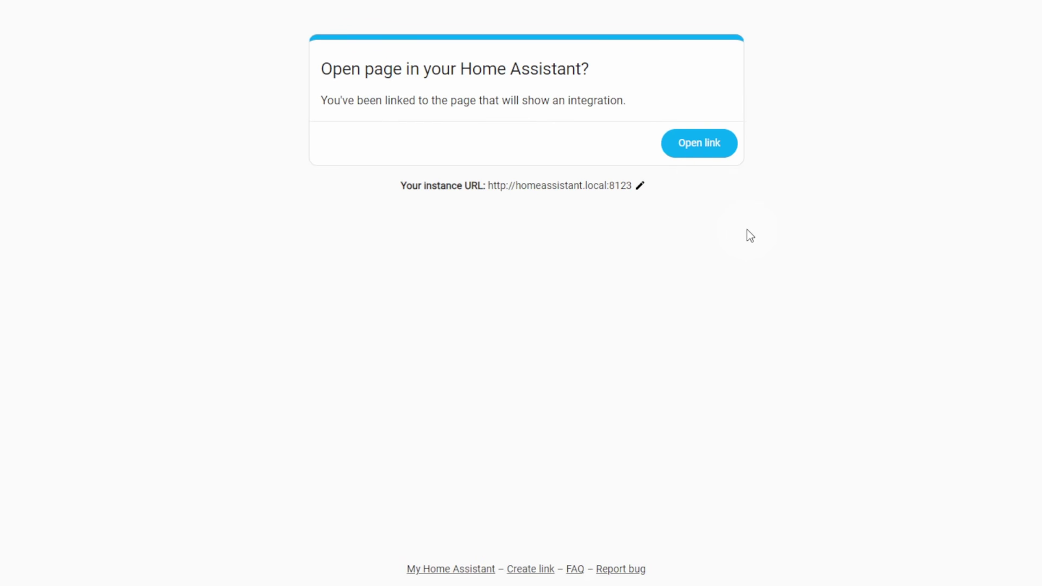
pyautogui.click(714, 153)
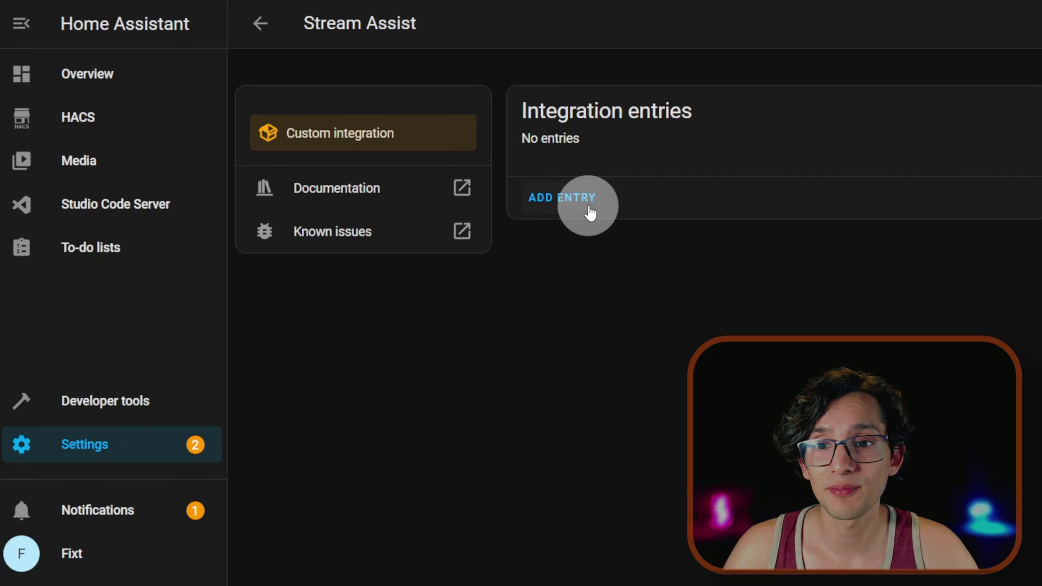
# Step: Add a Stream Assist entry 'Android Phone' with the pasted RTSP URL pointing to 192.168.31.134
pyautogui.click(558, 201)
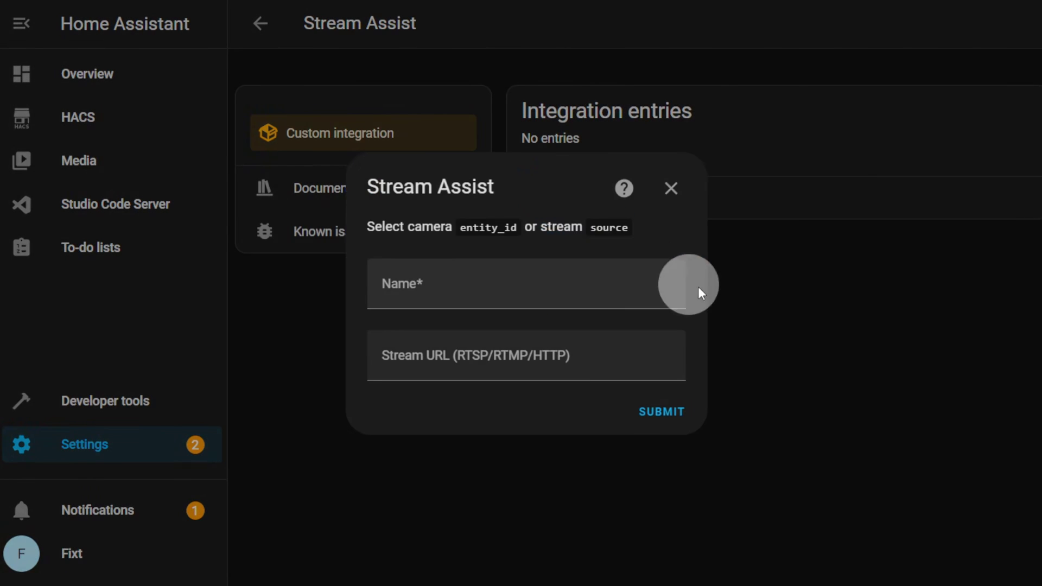
pyautogui.click(572, 283)
pyautogui.write('And')
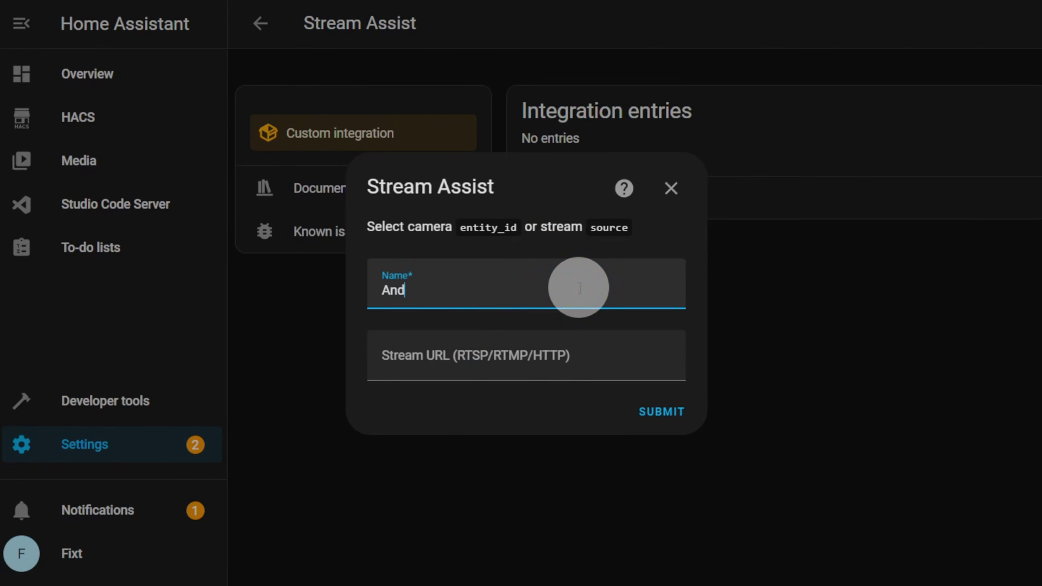
pyautogui.write('roid Phone')
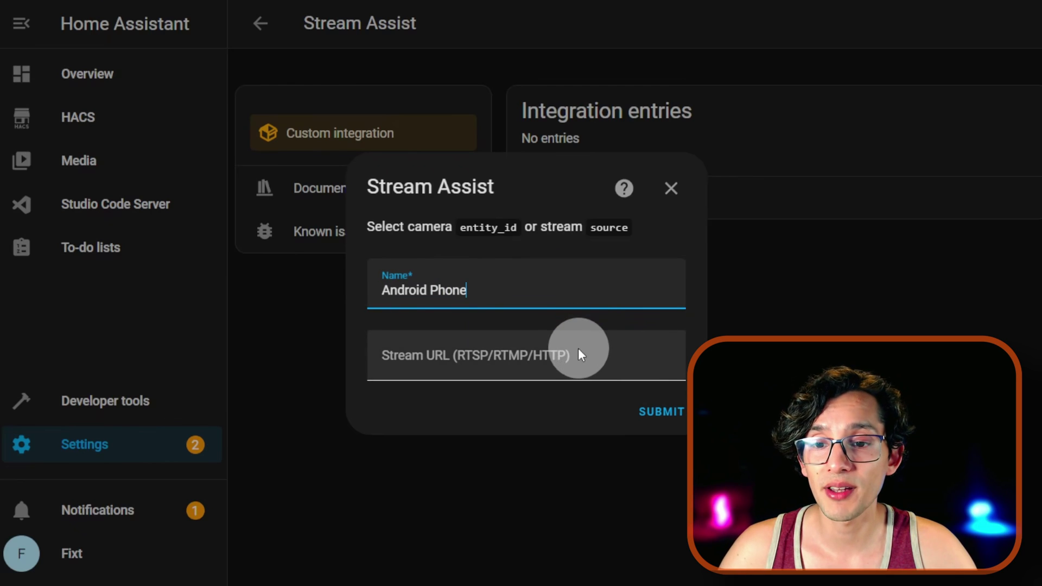
pyautogui.click(578, 347)
pyautogui.hotkey('ctrl', 'v')
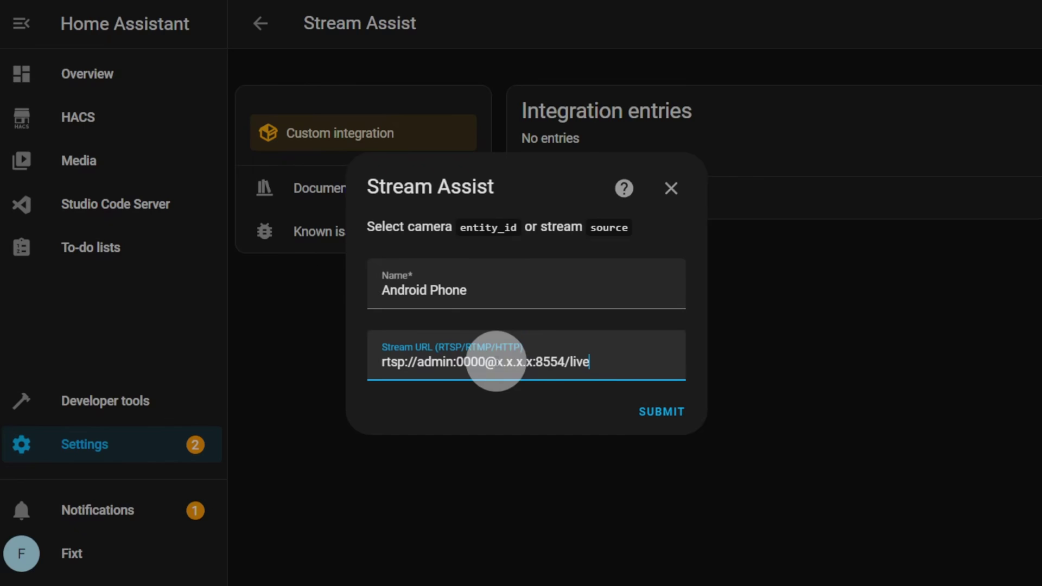
pyautogui.moveTo(495, 361); pyautogui.dragTo(530, 361)
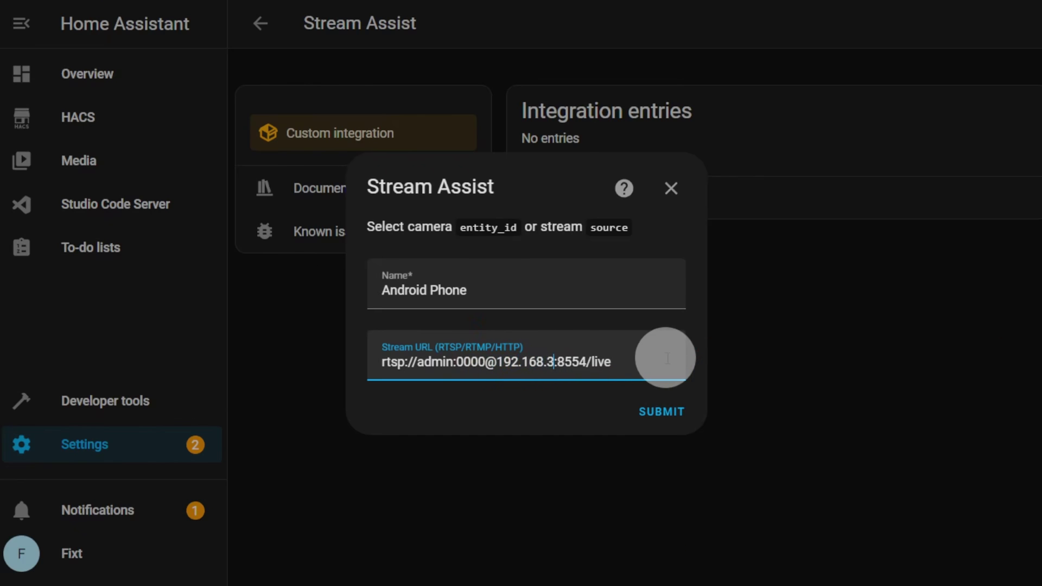
pyautogui.write('192.168.31.11')
pyautogui.press('BackSpace')
pyautogui.write('34')
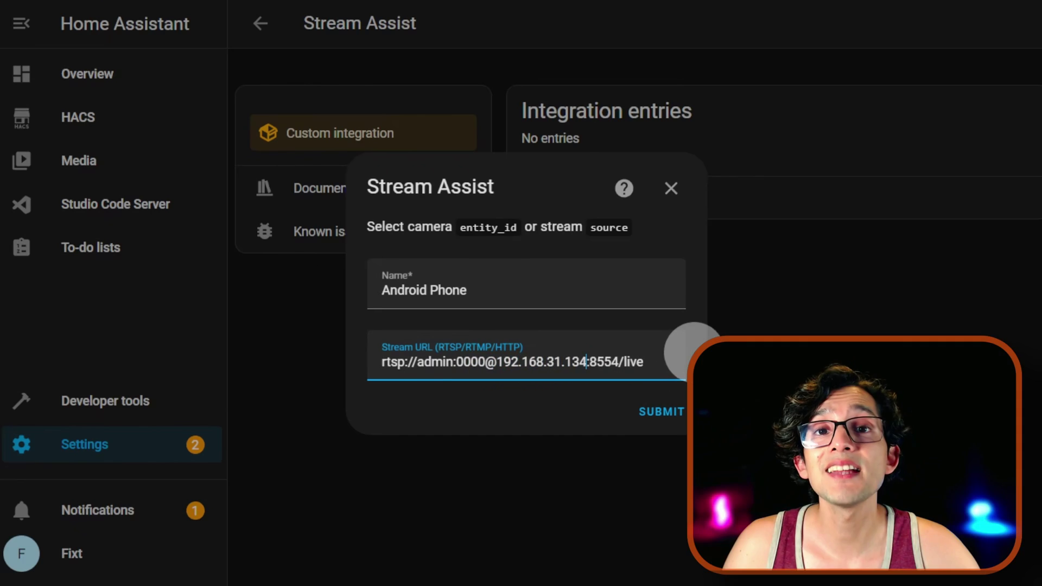
pyautogui.click(674, 413)
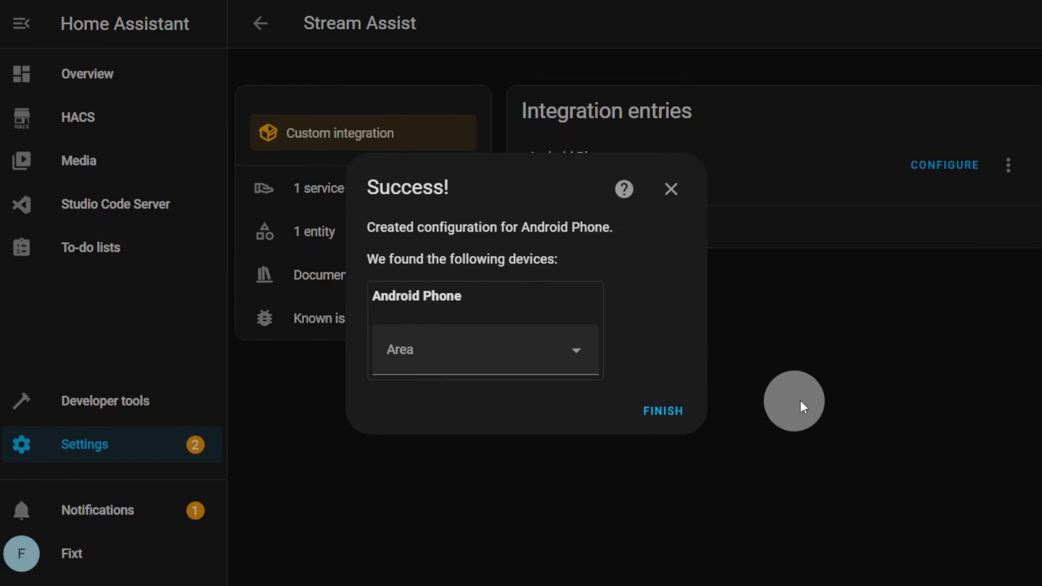
pyautogui.click(672, 413)
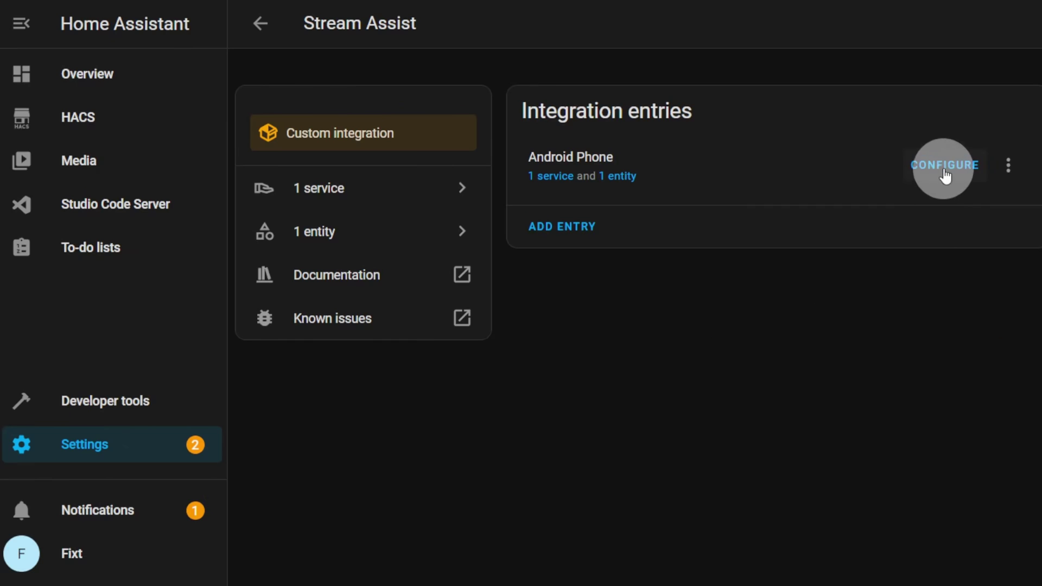
# Step: Configure Android Phone with player media_player.living_room, the beep.mp3 path as STT start media, and the Assist pipeline
pyautogui.click(943, 168)
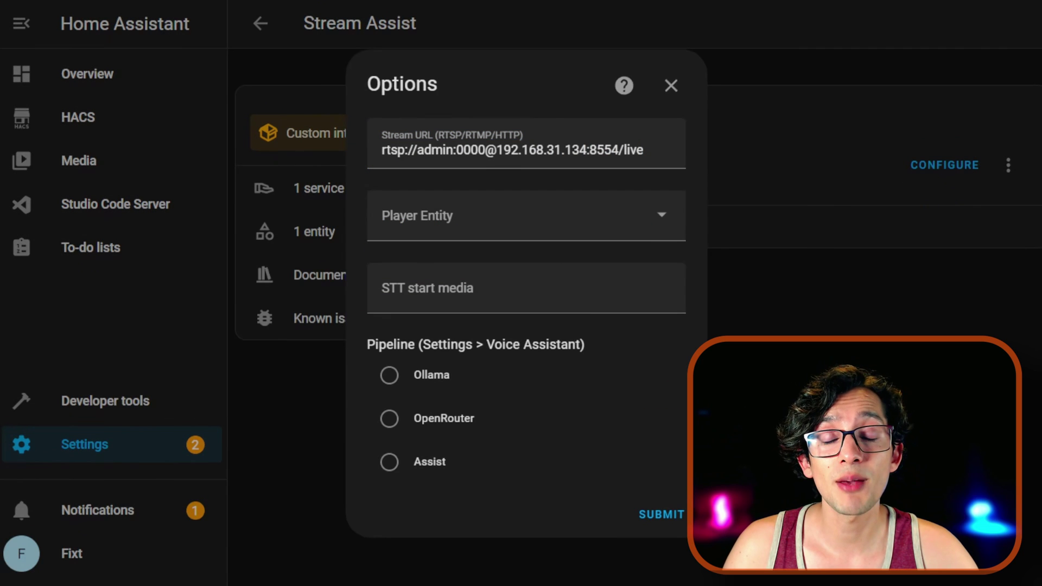
pyautogui.click(668, 218)
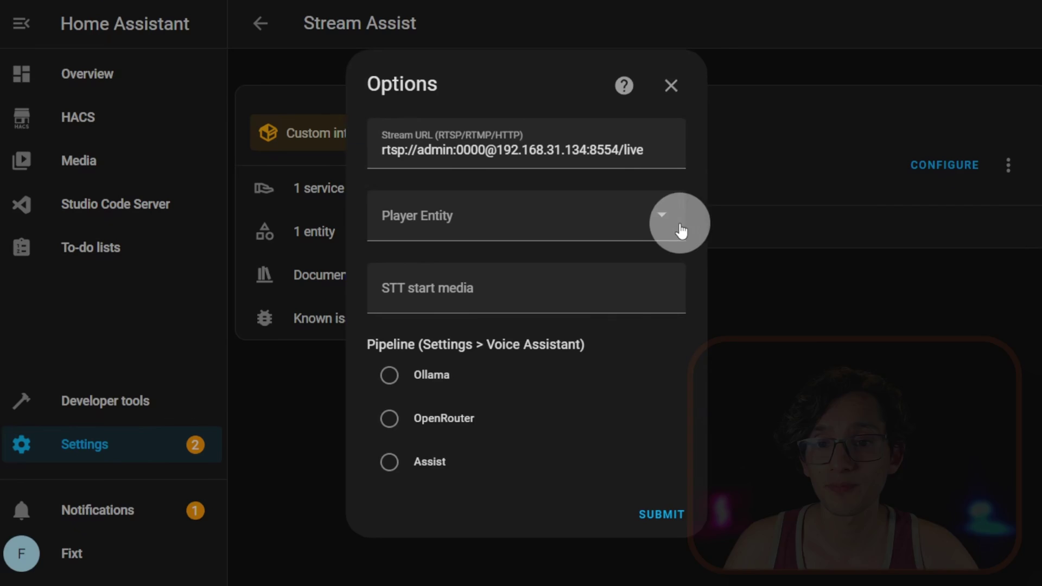
pyautogui.click(483, 358)
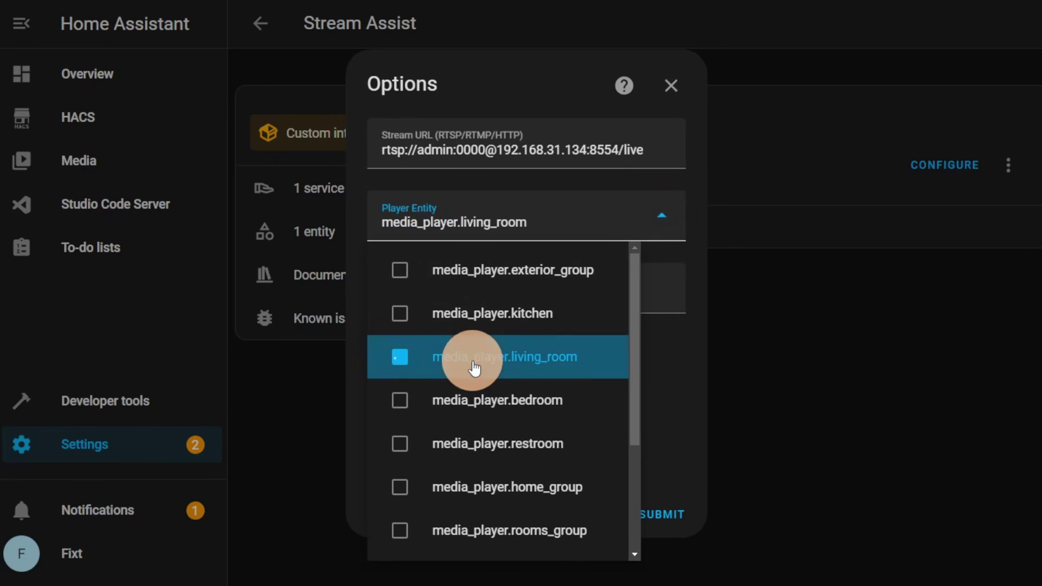
pyautogui.click(679, 379)
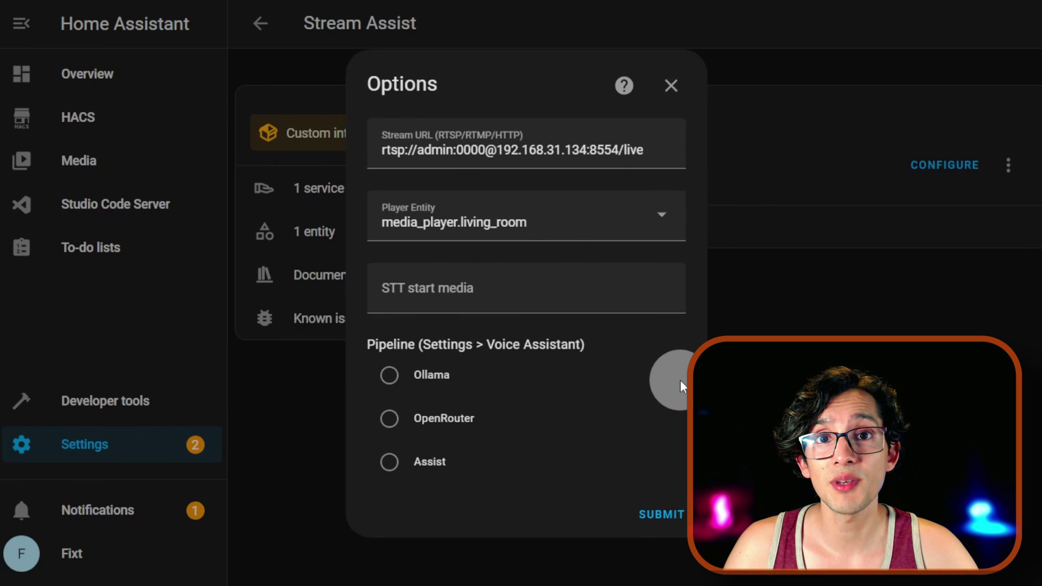
pyautogui.click(586, 297)
pyautogui.hotkey('alt', 'Tab')
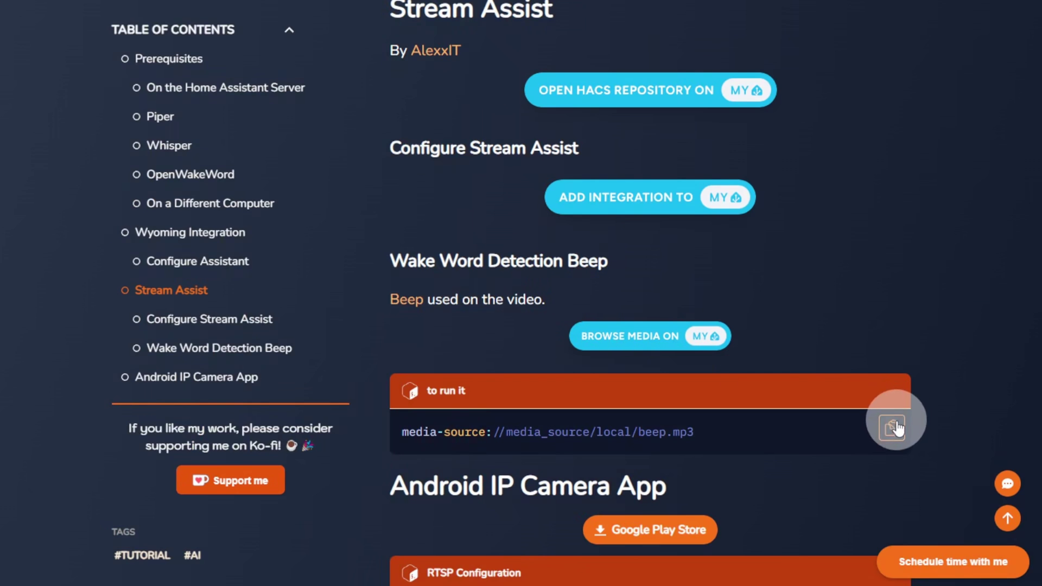
pyautogui.hotkey('alt', 'Tab')
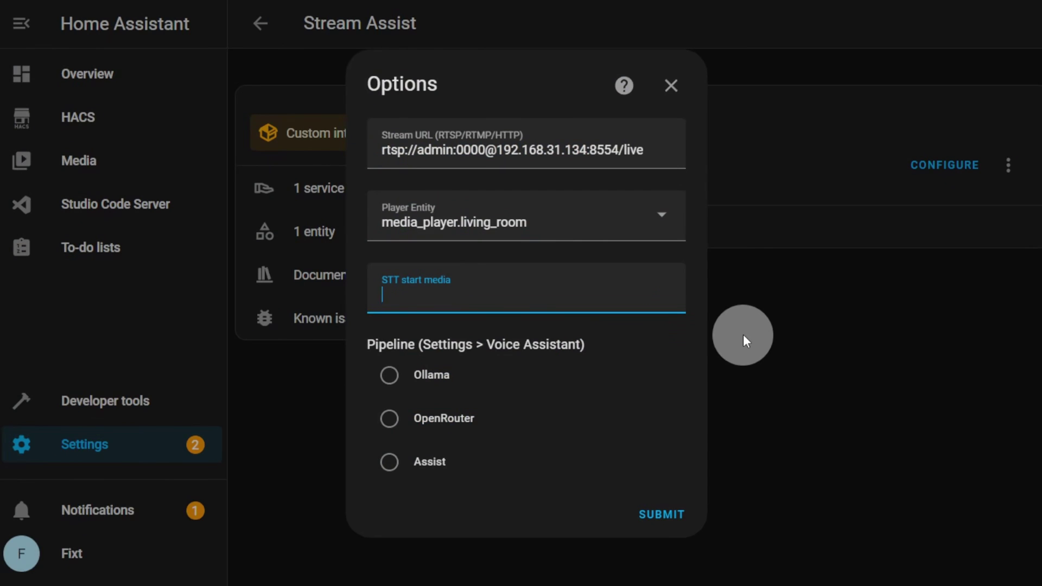
pyautogui.write('media-source://media_source/local/beep.mp3')
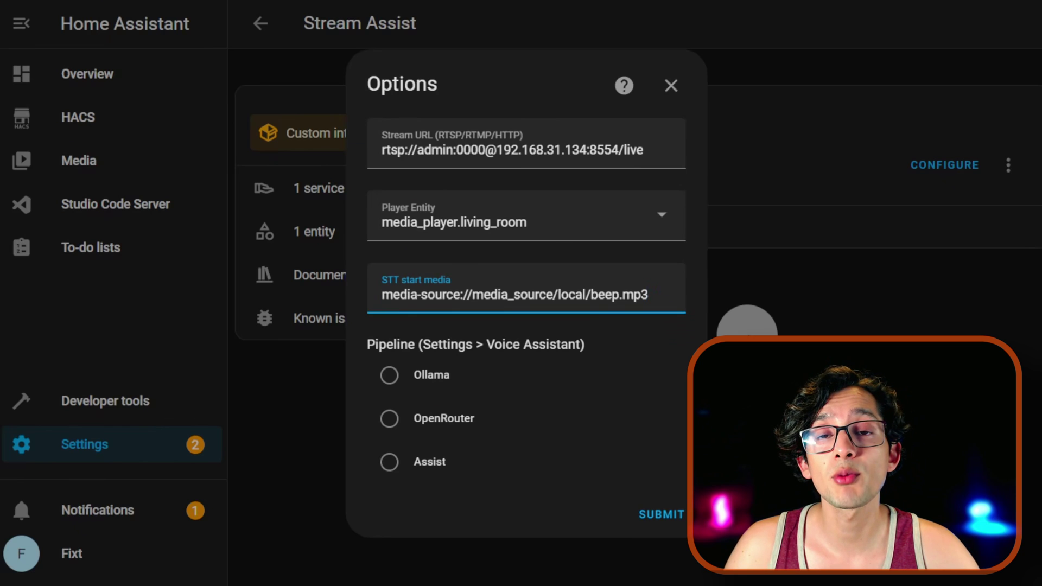
pyautogui.click(401, 461)
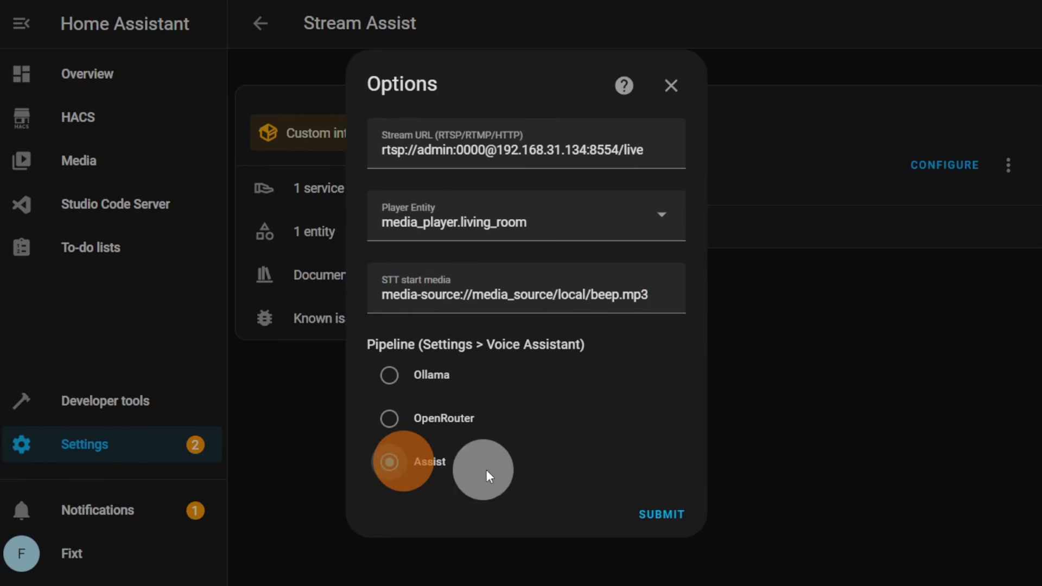
pyautogui.click(659, 514)
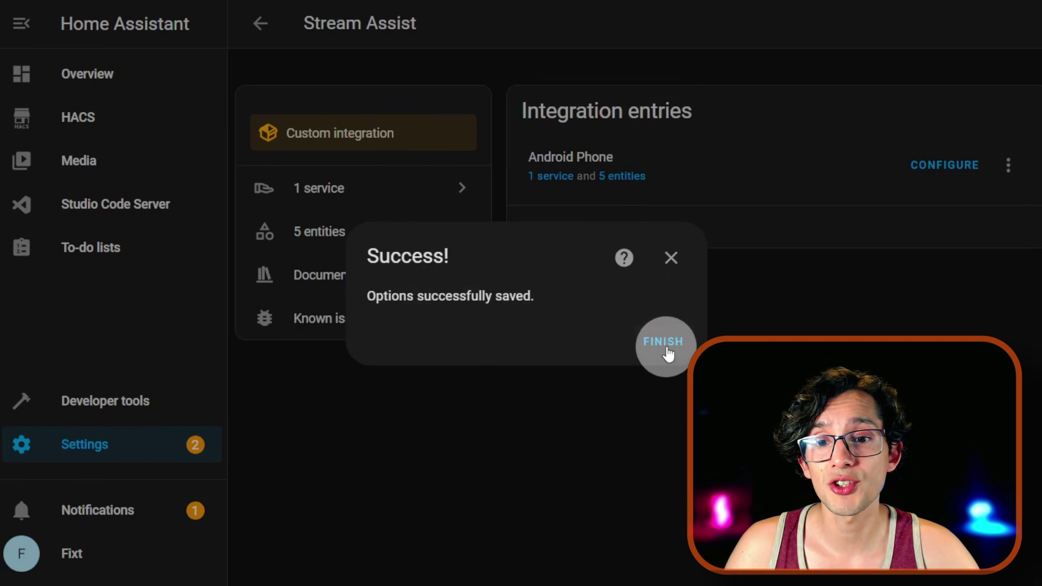
pyautogui.click(666, 341)
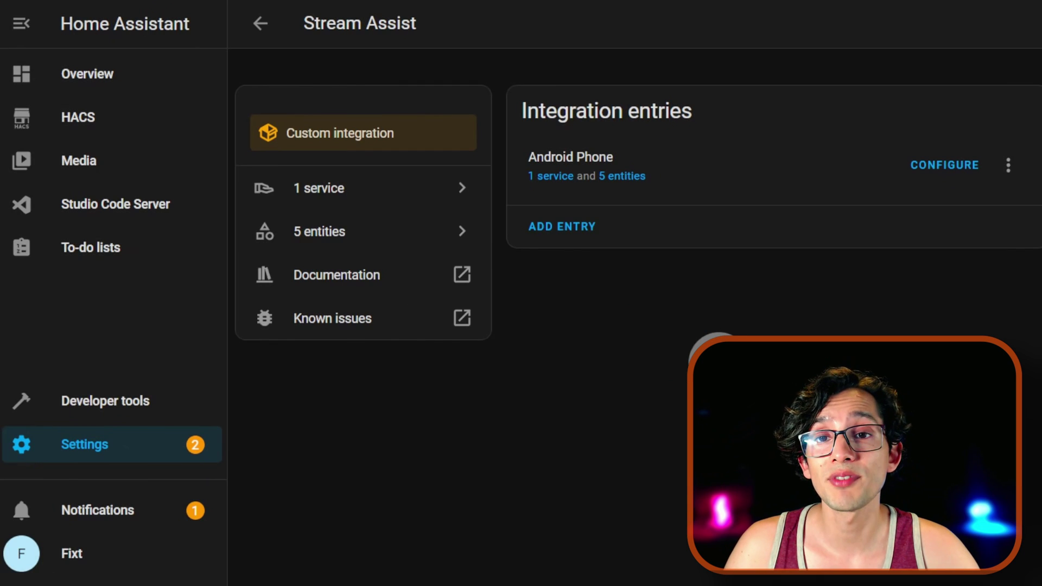
# Step: On the Android Phone device page, turn the MIC control on to start the phone's camera stream
pyautogui.click(552, 177)
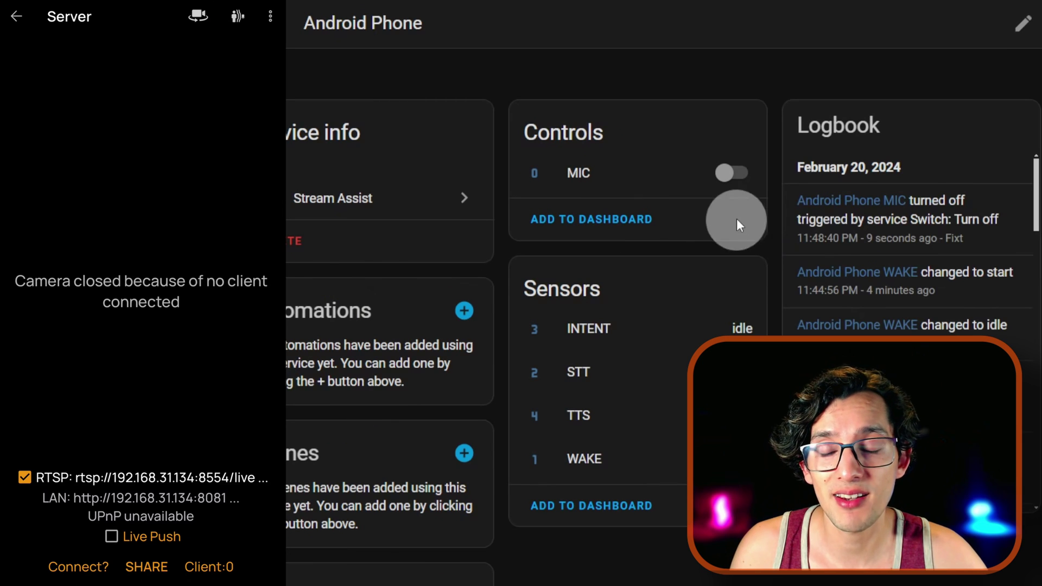
pyautogui.click(730, 179)
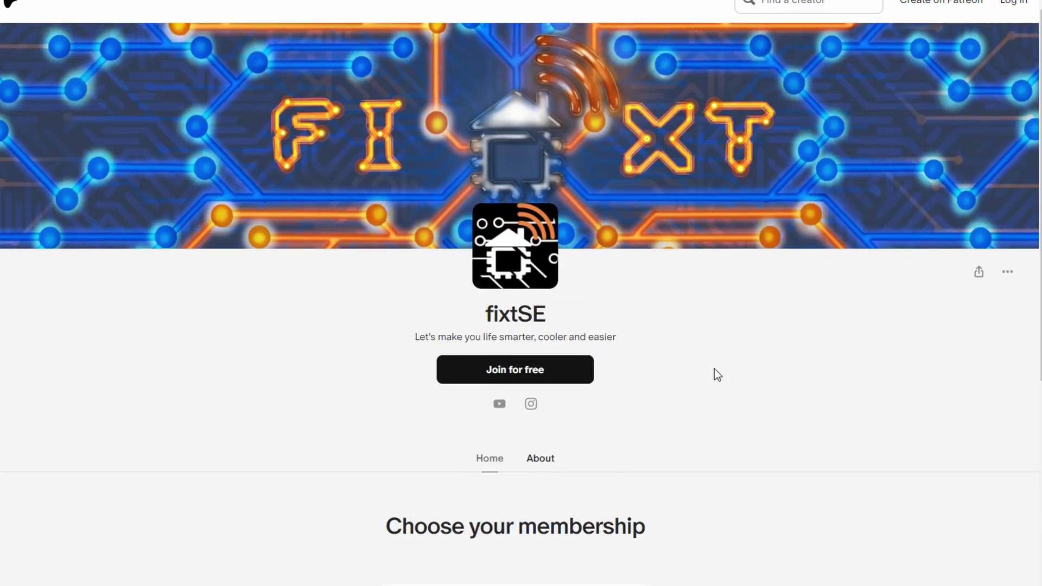
pyautogui.scroll(-4, 714, 371)
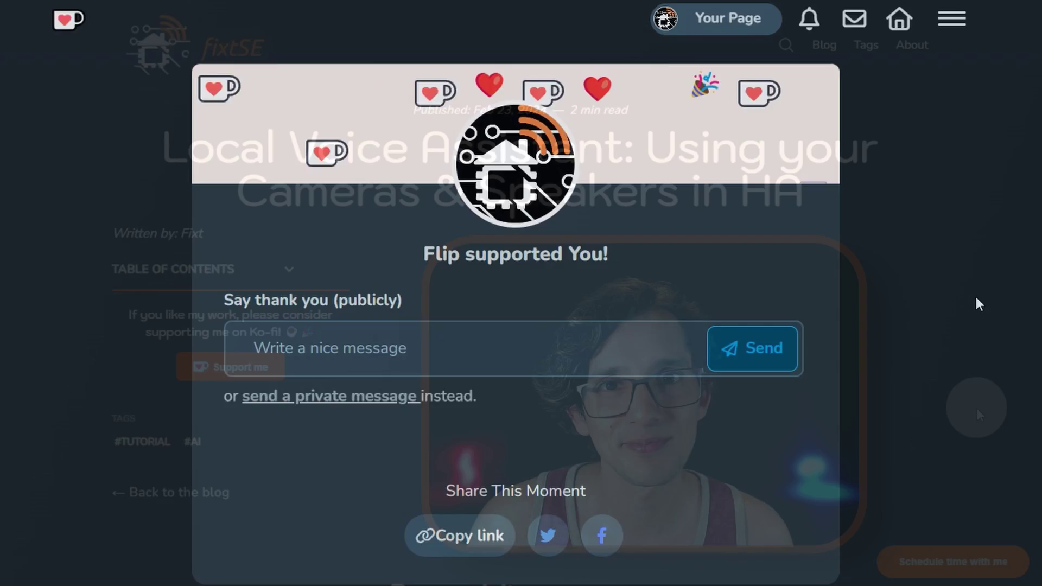